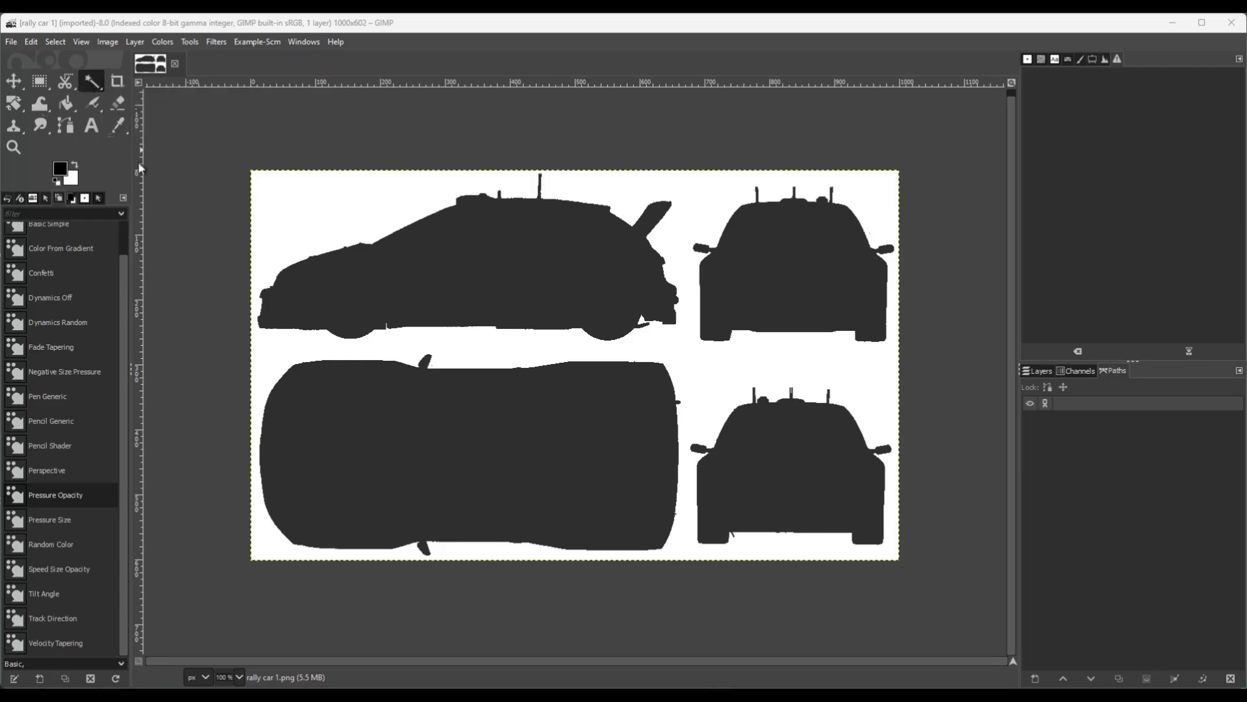
- Select the white background around the car silhouettes and convert the selection to a path
{"action": "left_click", "coordinate": [311, 218]}
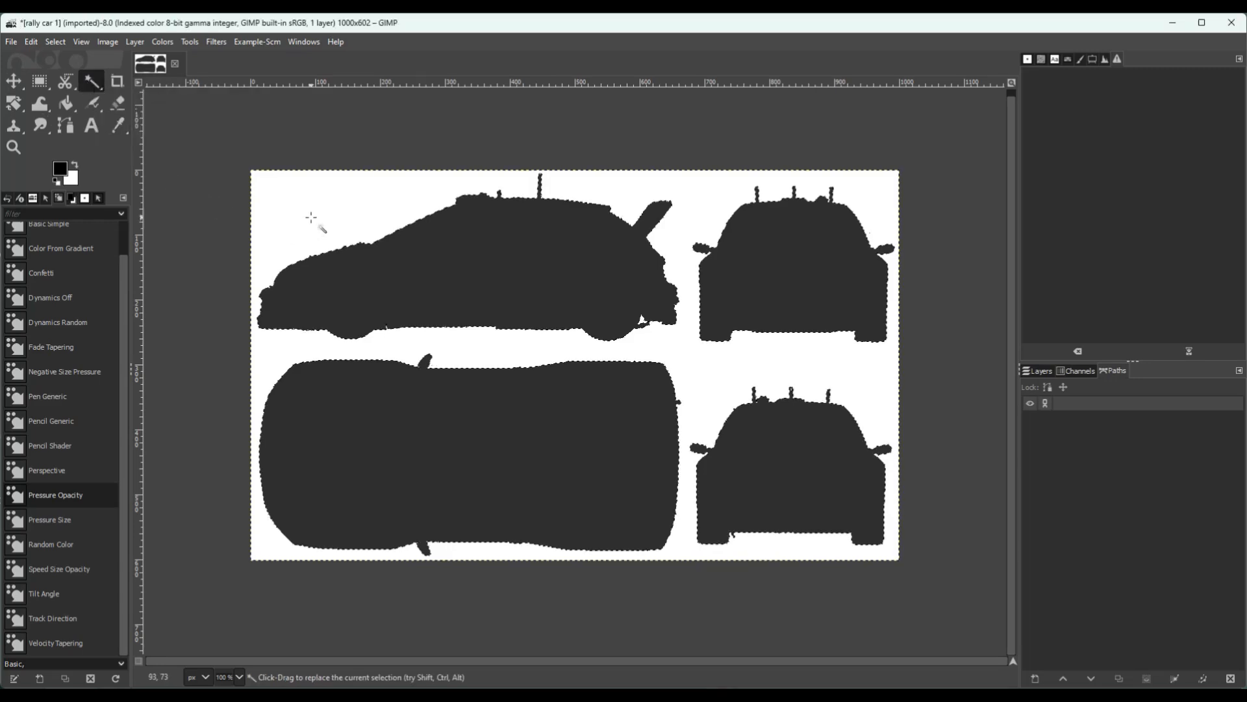
{"action": "right_click", "coordinate": [410, 245]}
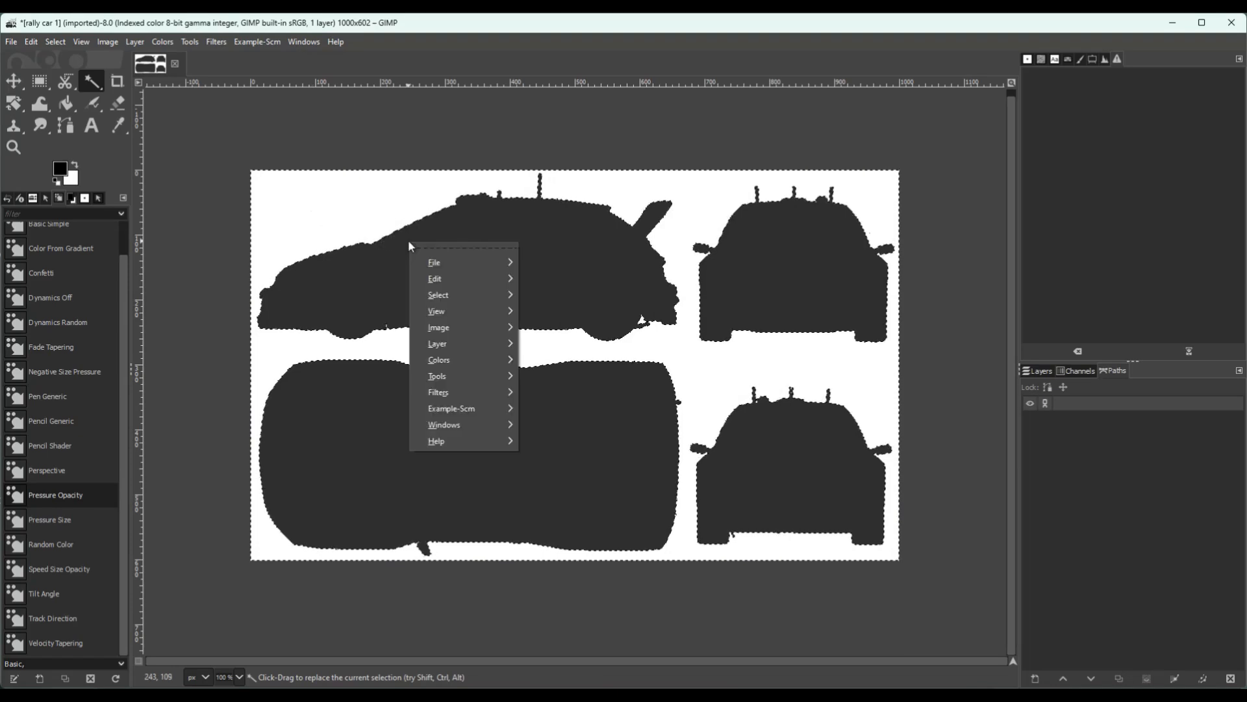
{"action": "mouse_move", "coordinate": [495, 301]}
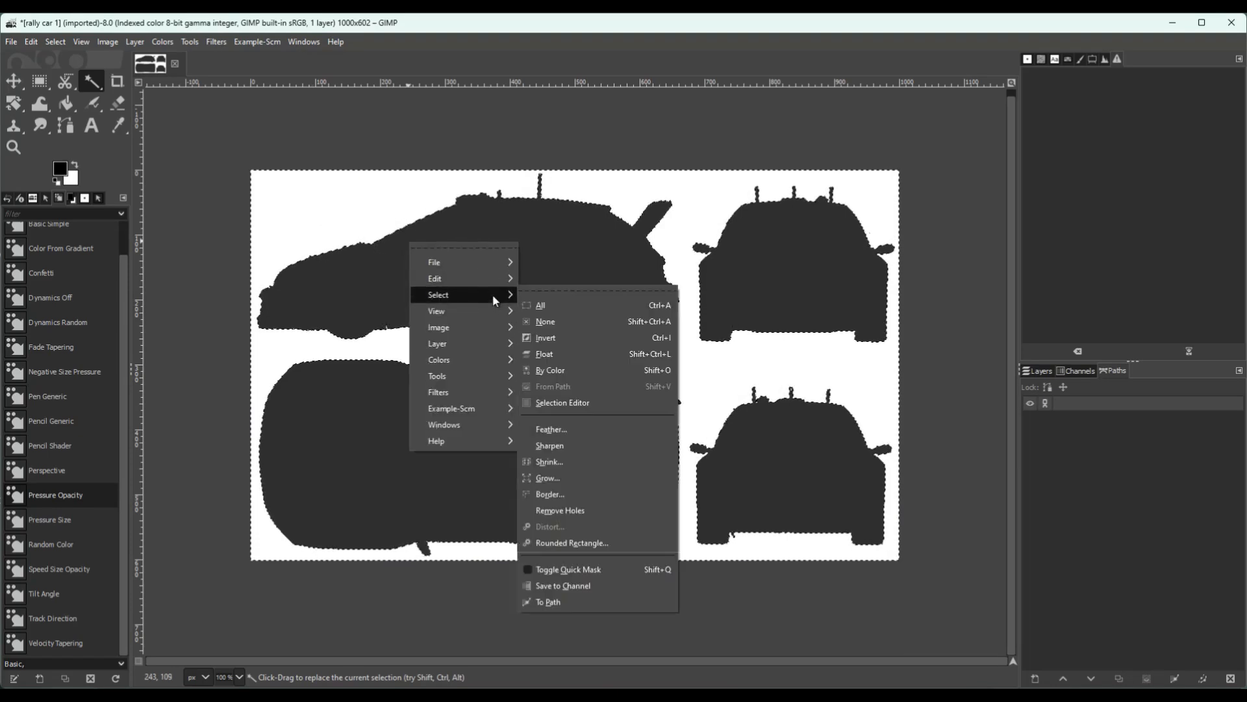
{"action": "left_click", "coordinate": [577, 603]}
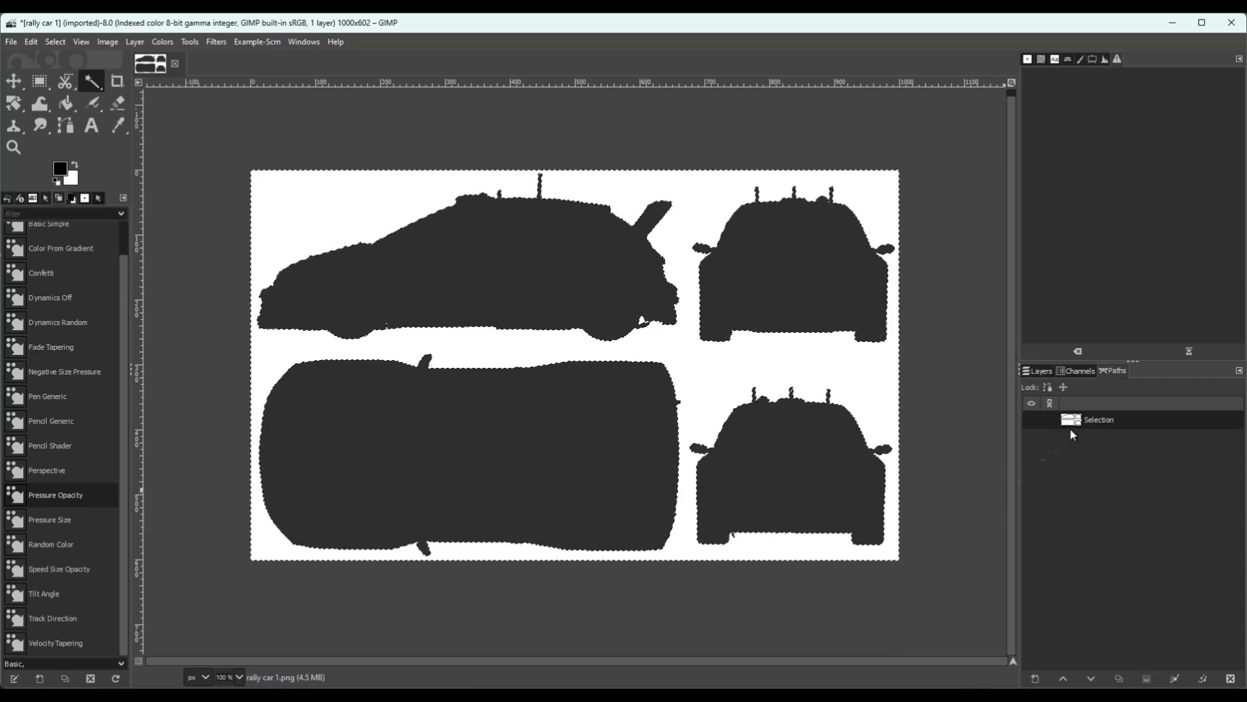
- Show only the new path by making it visible and hiding the rally car 1.png layer, with the selection cleared
{"action": "left_click", "coordinate": [1032, 419]}
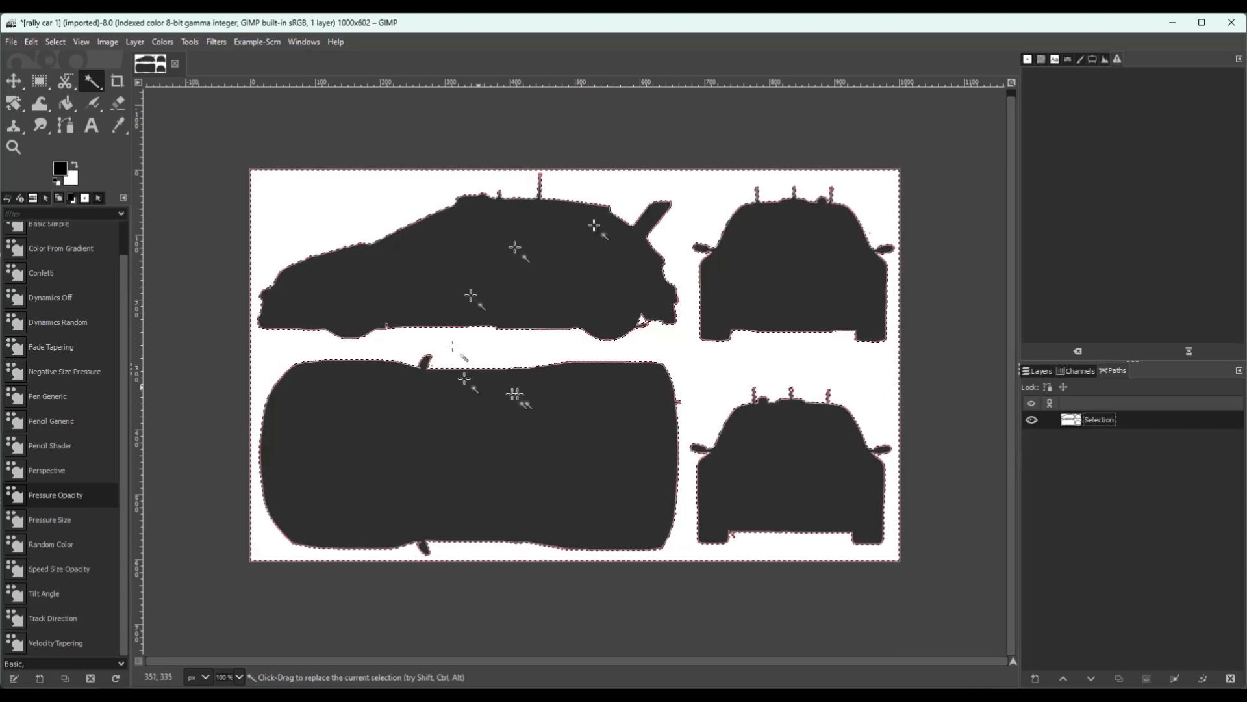
{"action": "left_click", "coordinate": [1037, 373]}
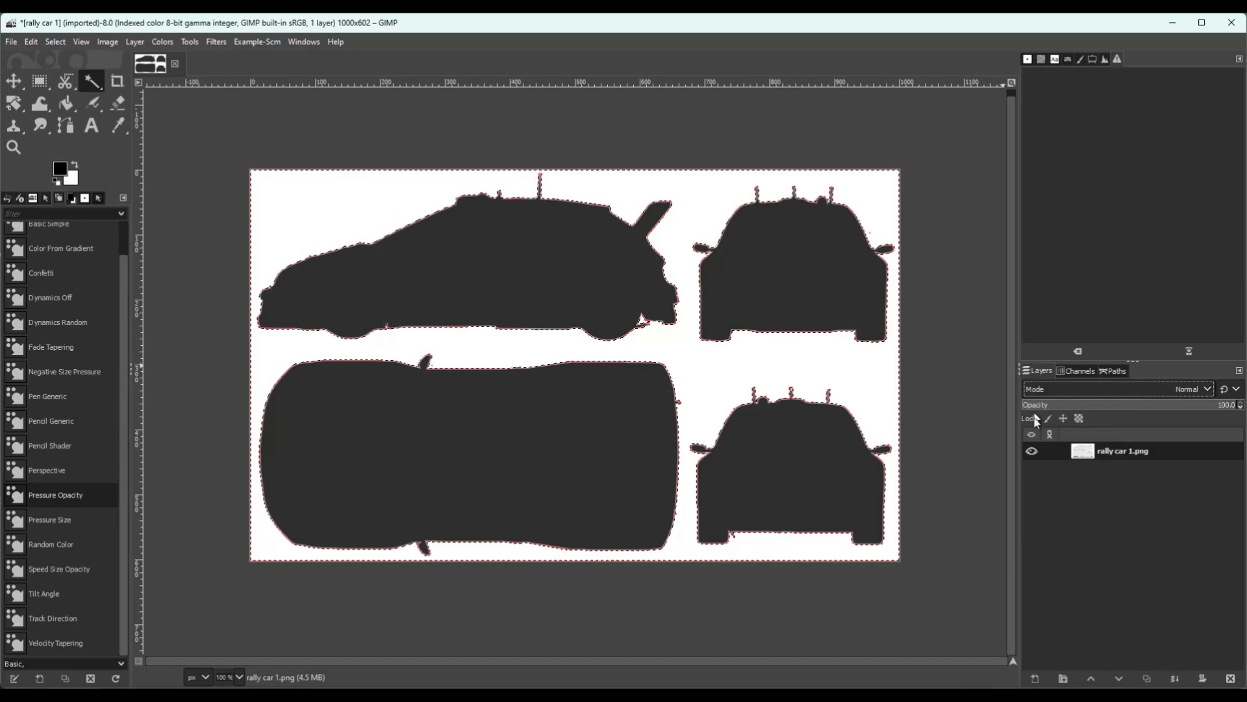
{"action": "left_click", "coordinate": [1031, 451]}
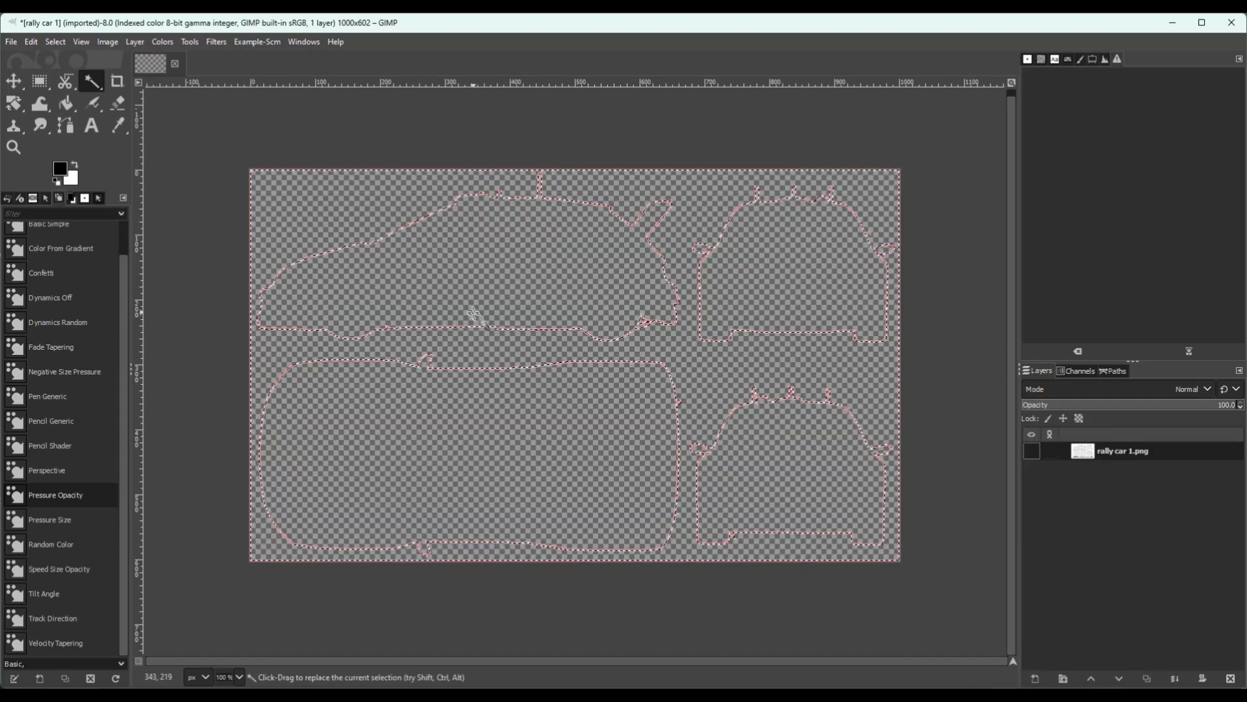
{"action": "key", "text": "ctrl+shift+a"}
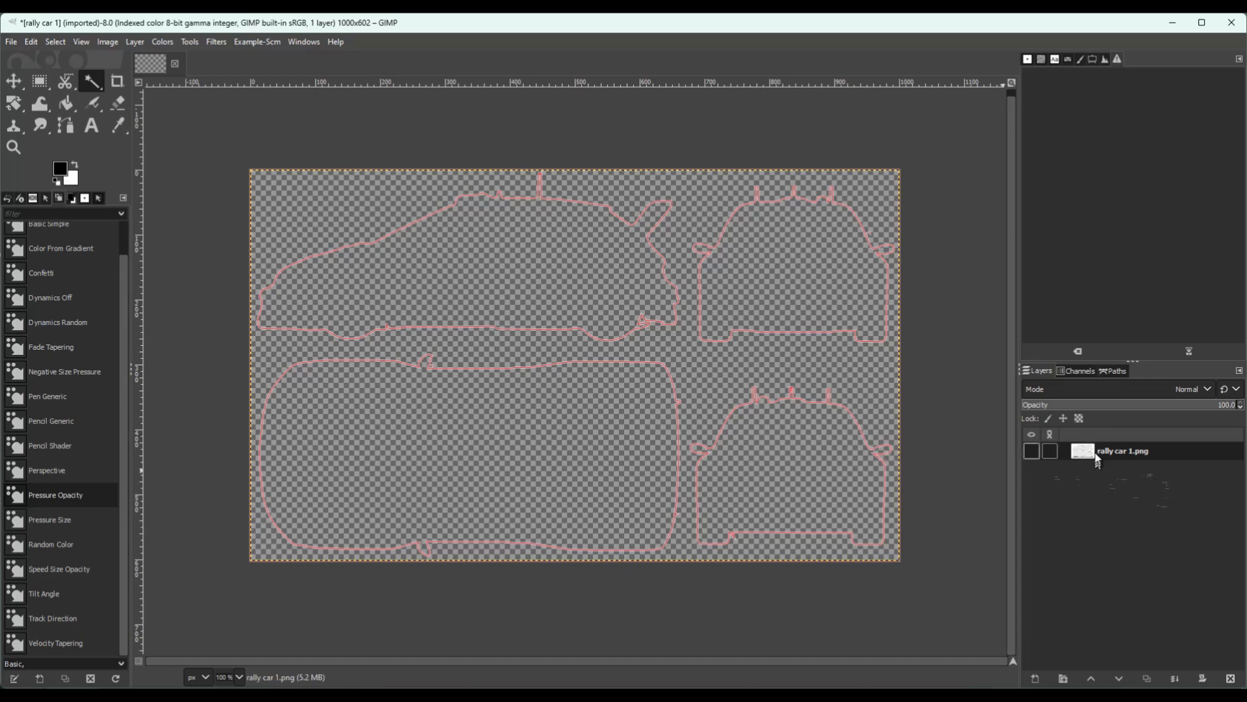
- Export the active path as car.svg into the temp\3dcar folder
{"action": "left_click", "coordinate": [1114, 371]}
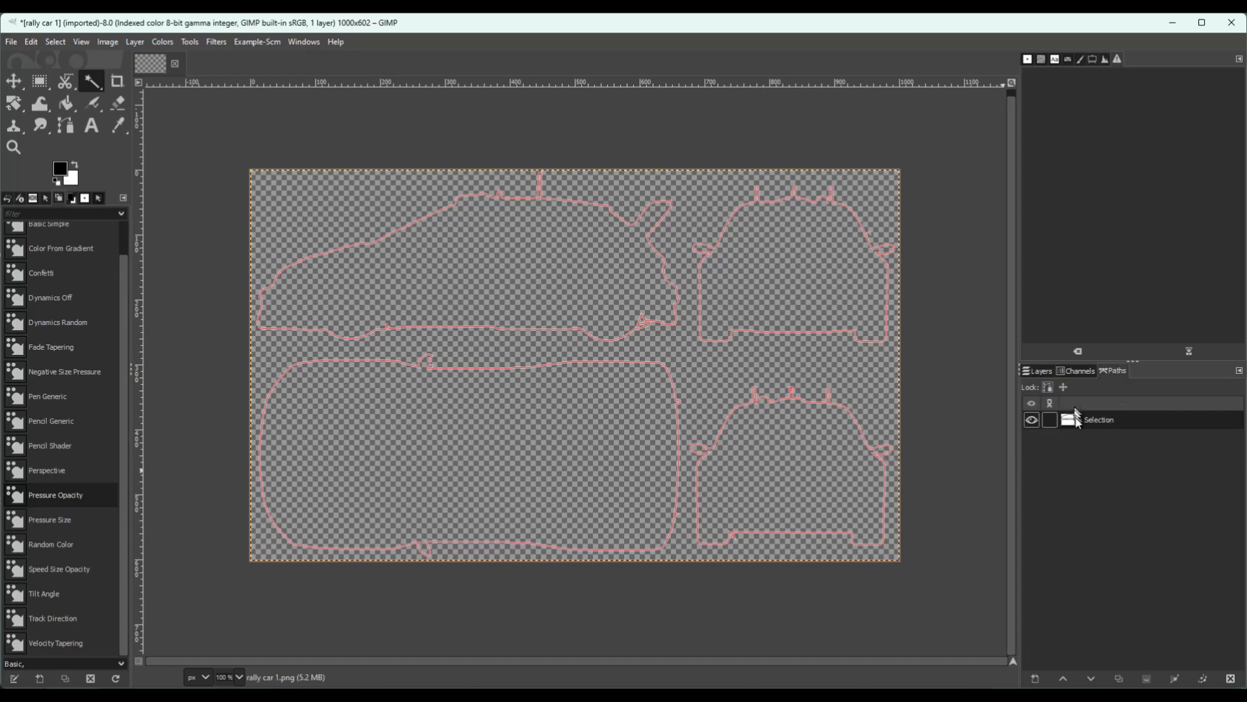
{"action": "right_click", "coordinate": [1077, 419]}
{"action": "left_click", "coordinate": [1117, 392]}
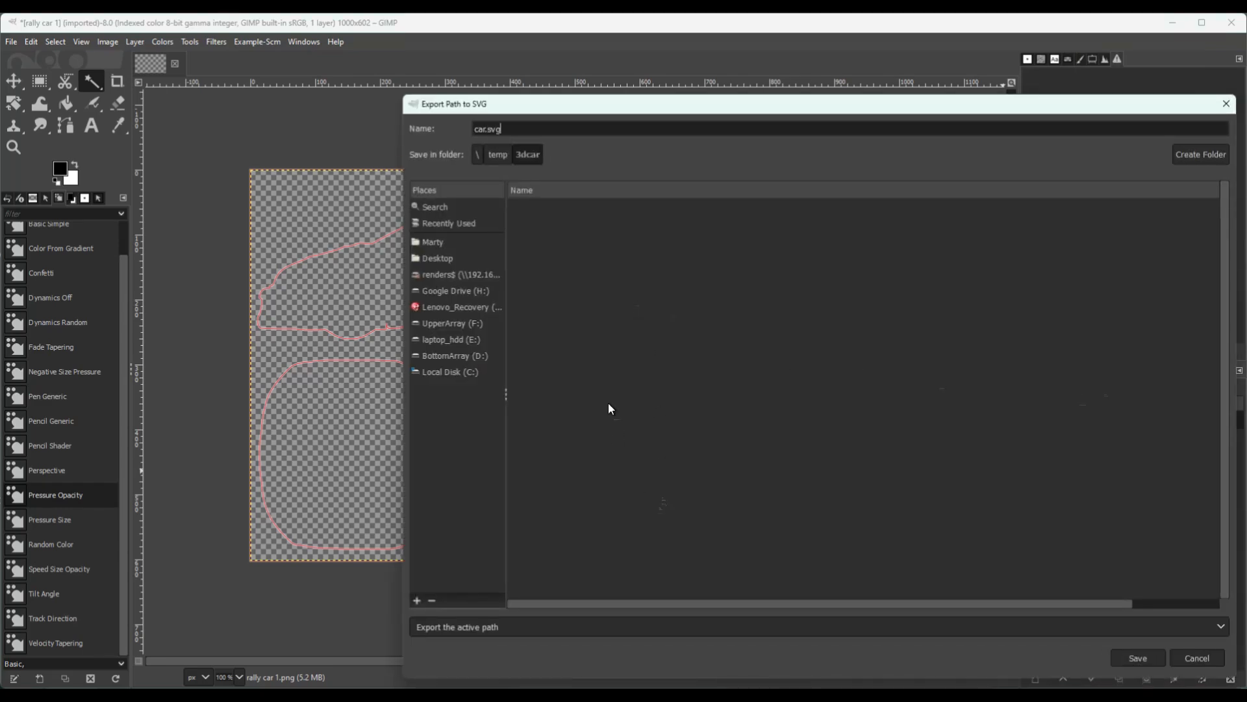
{"action": "type", "text": "car.svg"}
{"action": "key", "text": "Return"}
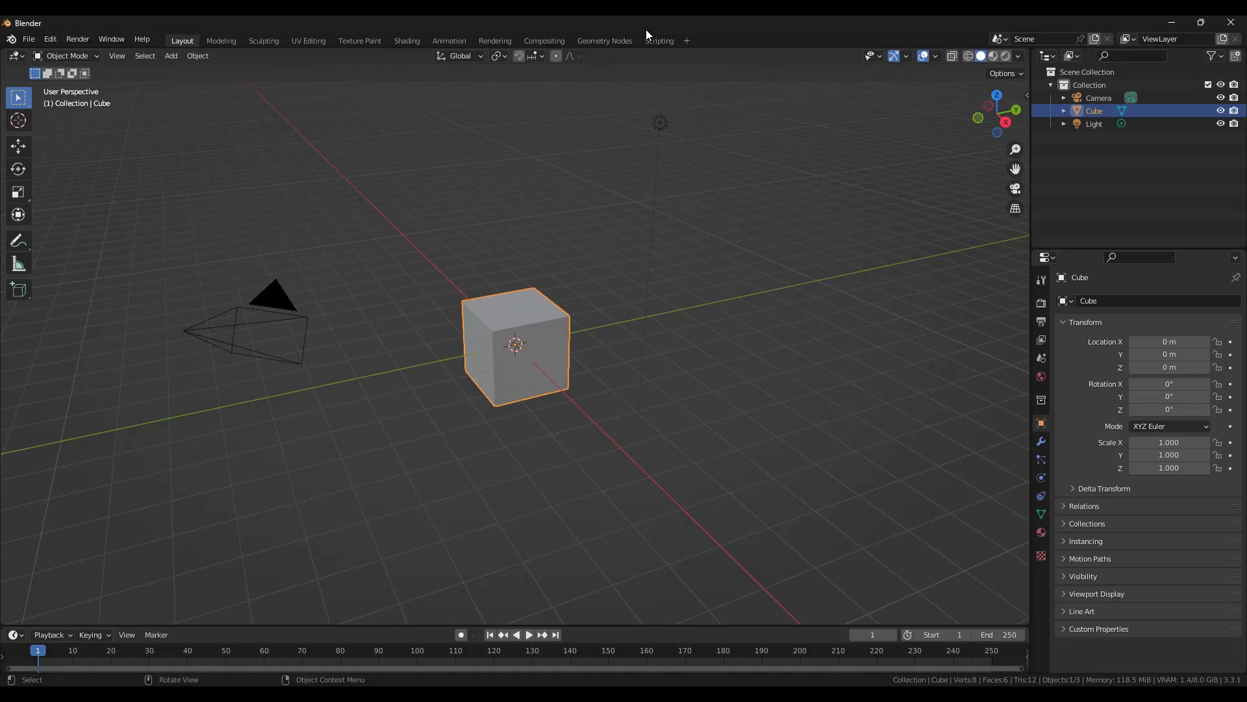
- In Blender, delete all the default scene objects and switch to the top orthographic view
{"action": "key", "text": "a"}
{"action": "key", "text": "Delete"}
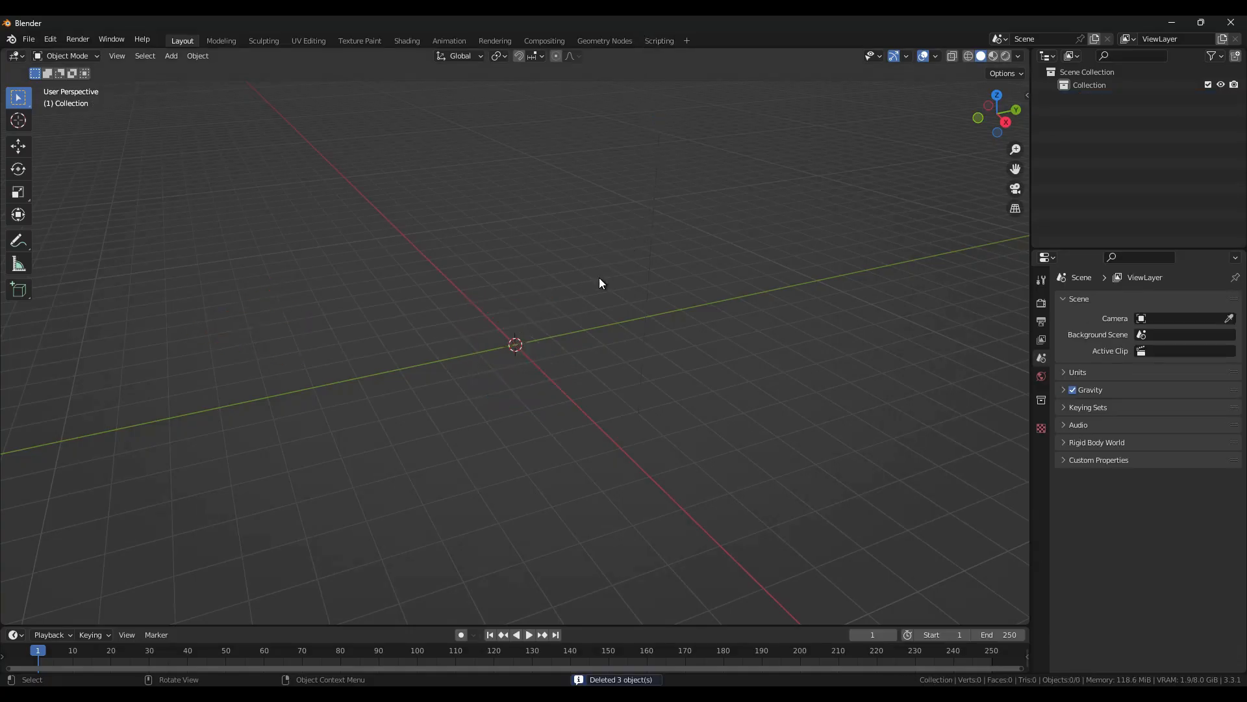
{"action": "key", "text": "KP_7"}
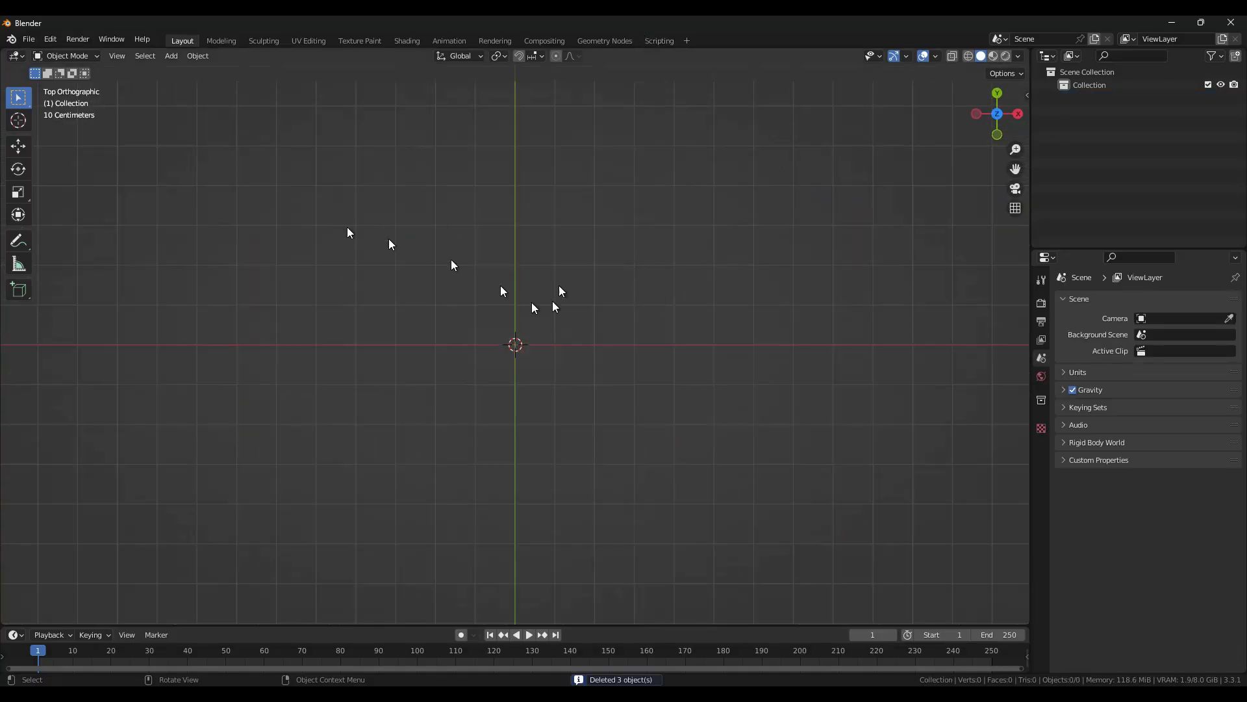
- Import car.svg from d:\temp\3dcar as Scalable Vector Graphics
{"action": "left_click", "coordinate": [12, 40]}
{"action": "mouse_move", "coordinate": [29, 40]}
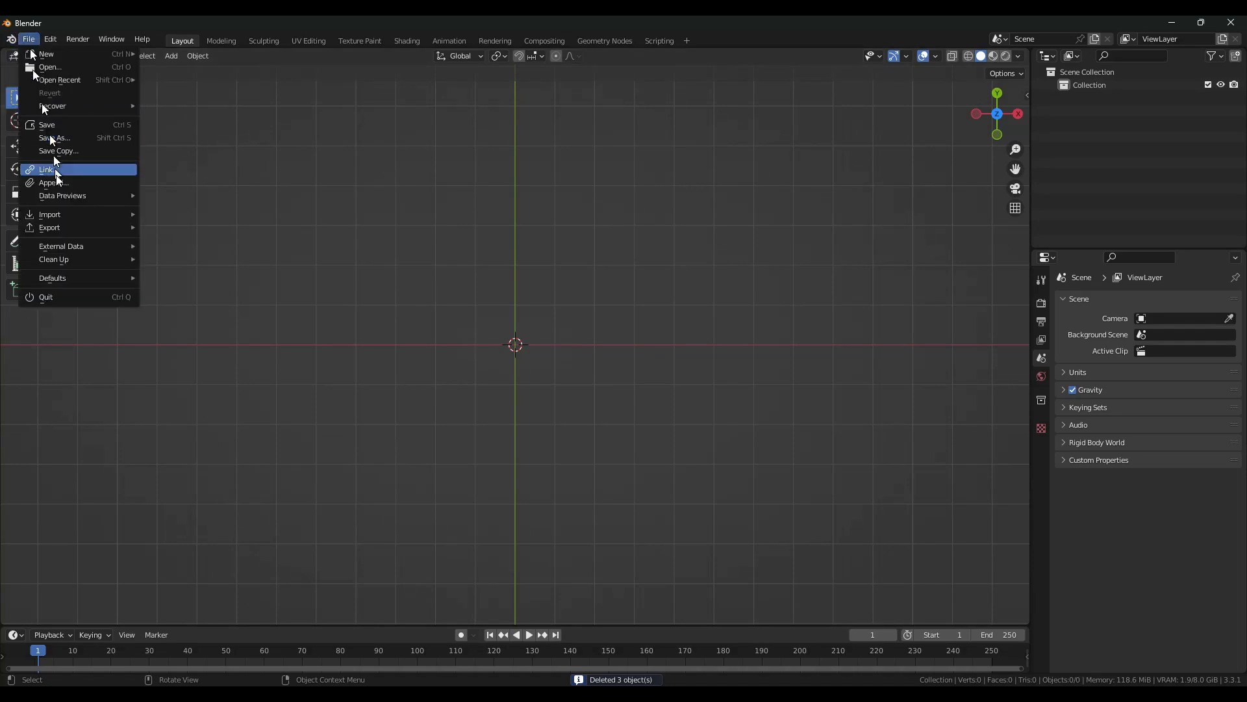
{"action": "mouse_move", "coordinate": [59, 214]}
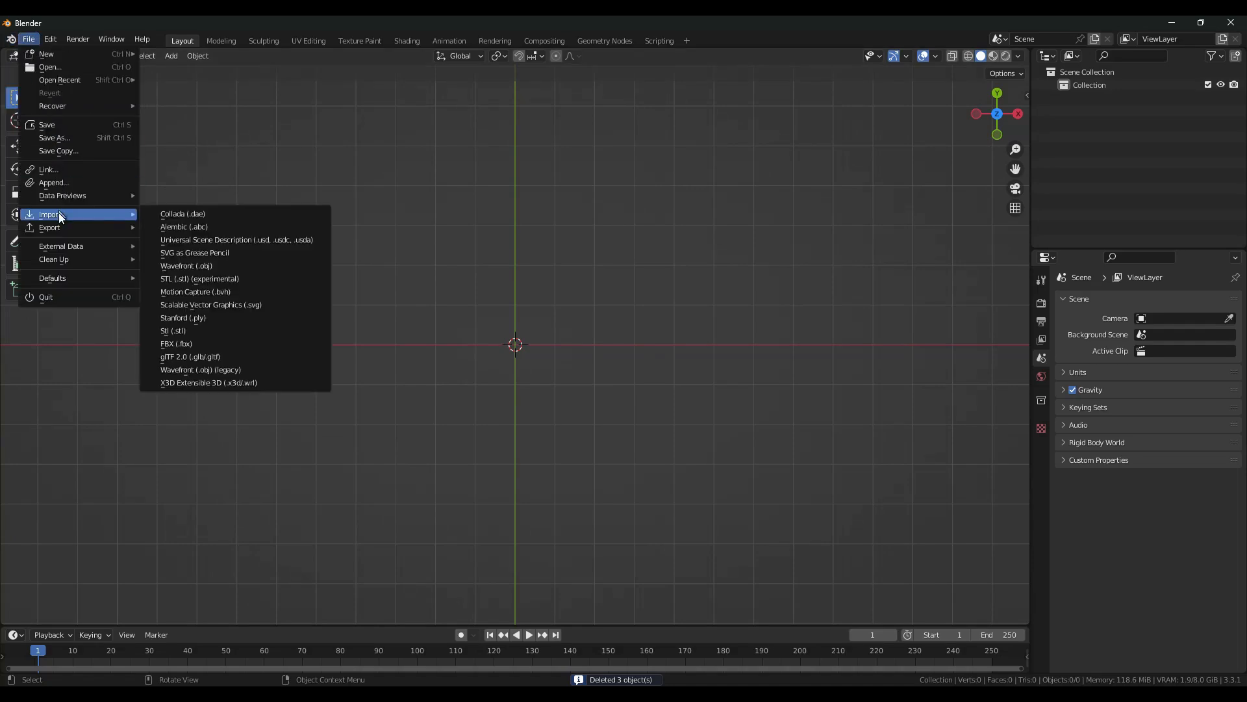
{"action": "left_click", "coordinate": [253, 305]}
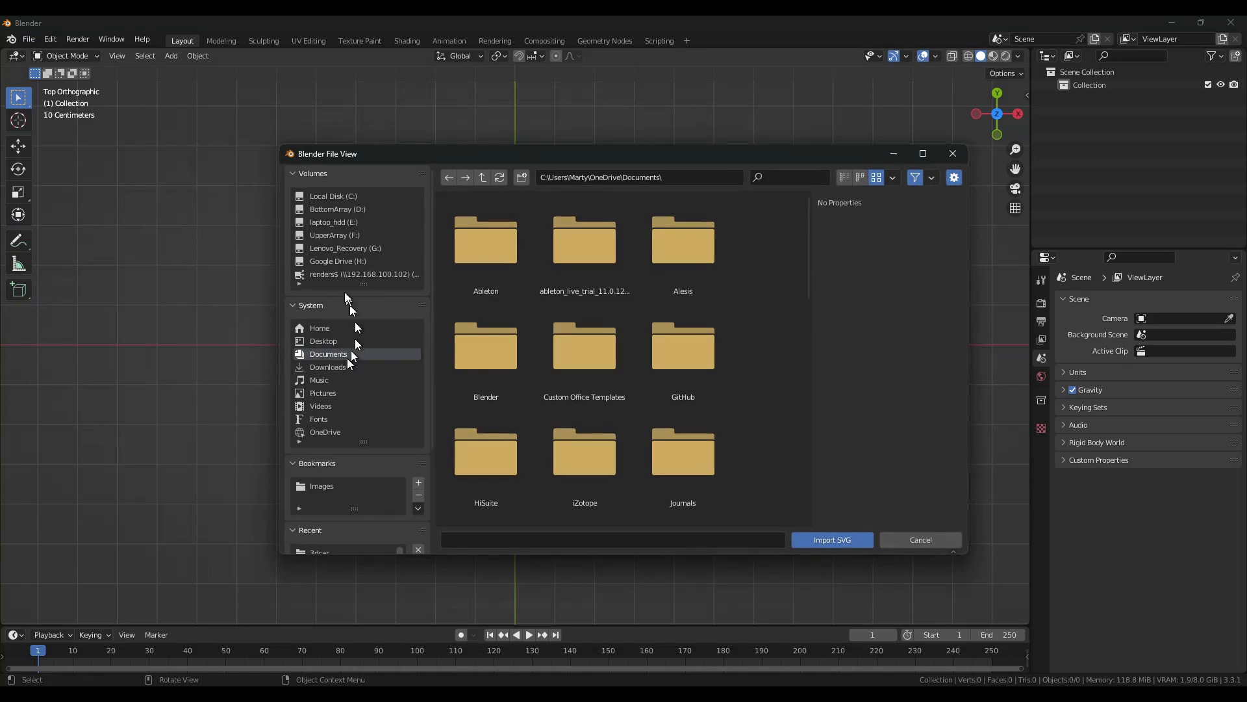
{"action": "left_click", "coordinate": [664, 178]}
{"action": "type", "text": "d"}
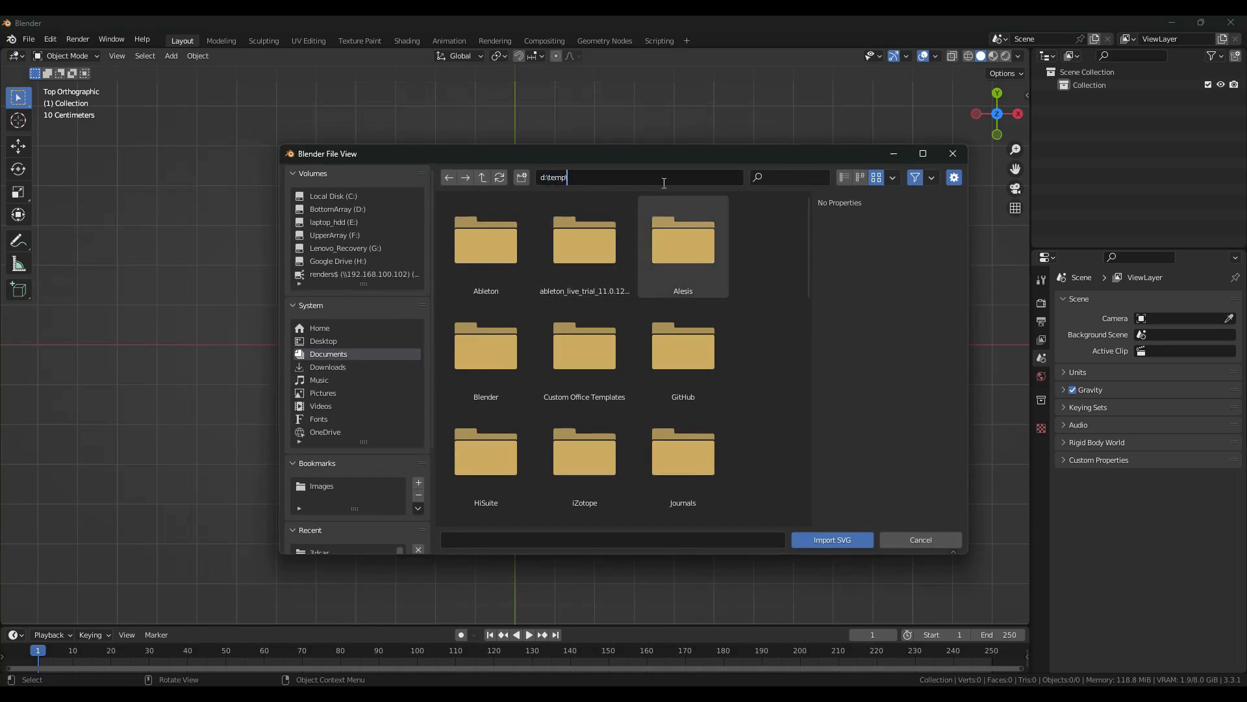
{"action": "type", "text": ":\\temp\\3dcar"}
{"action": "key", "text": "Return"}
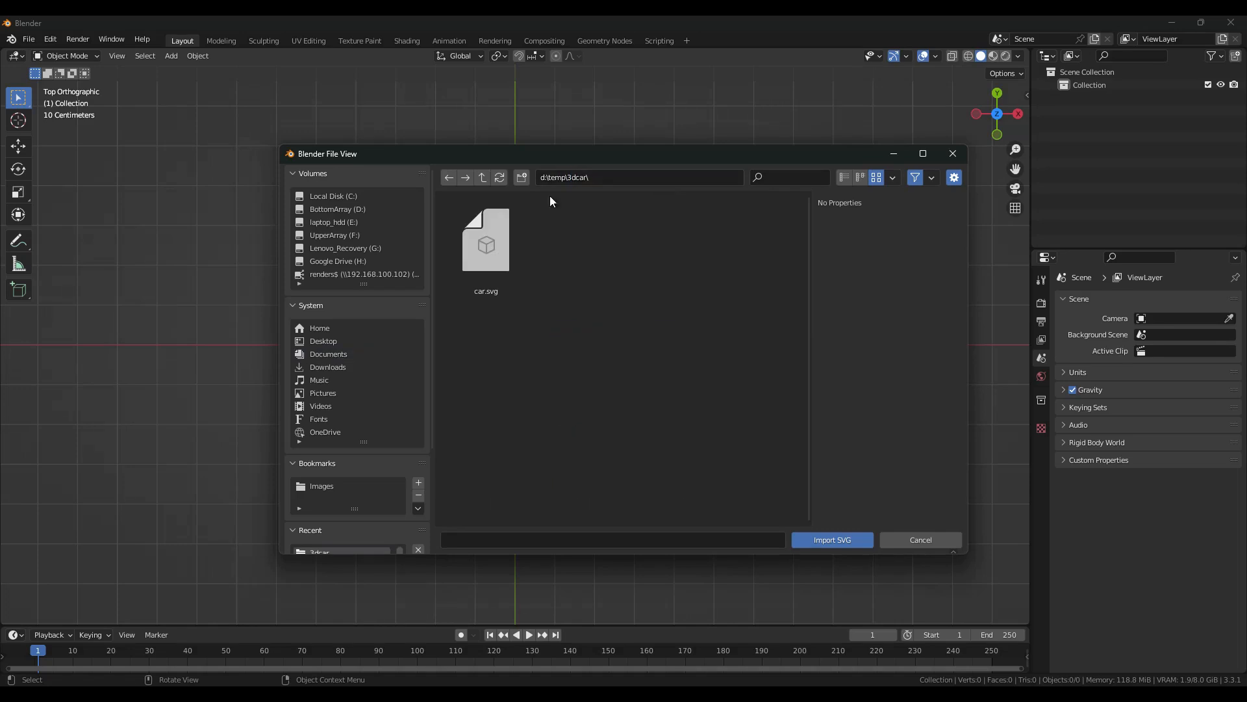
{"action": "left_click", "coordinate": [477, 254]}
{"action": "double_click", "coordinate": [477, 252]}
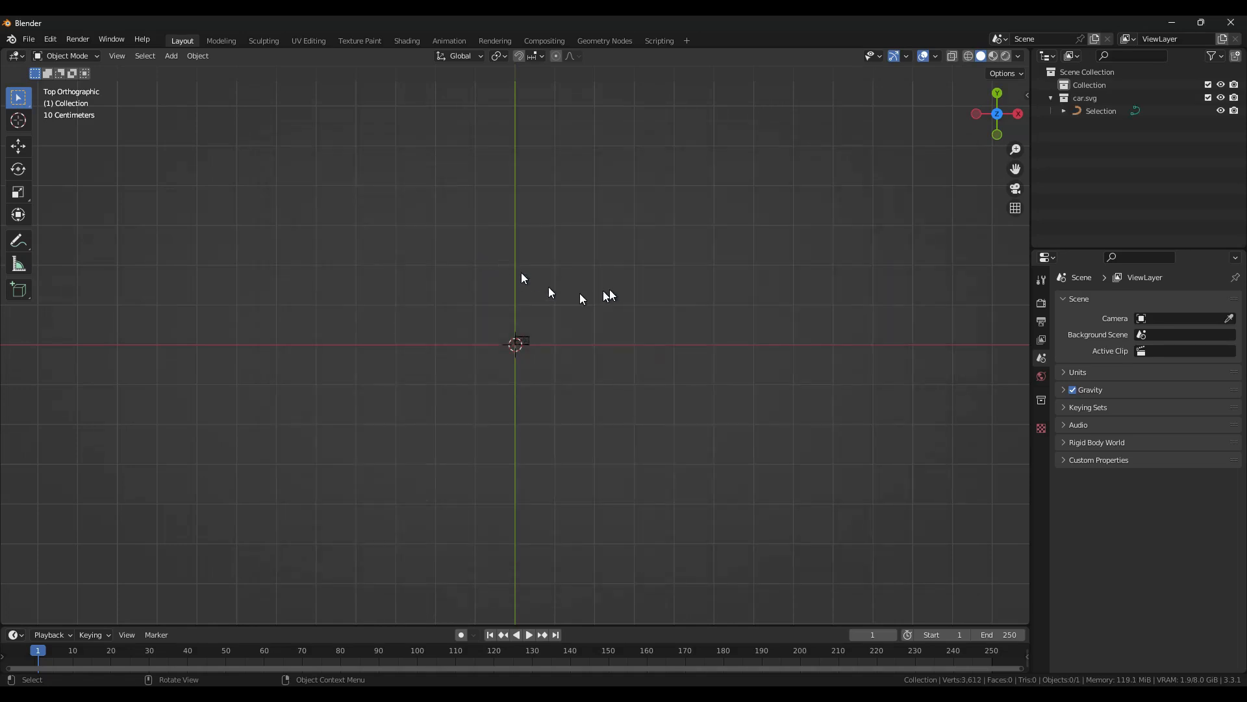
- Scale the imported car outlines up by about 46.7 and apply the scale
{"action": "middle_click_drag", "start_coordinate": [575, 305], "coordinate": [321, 477], "text": "shift"}
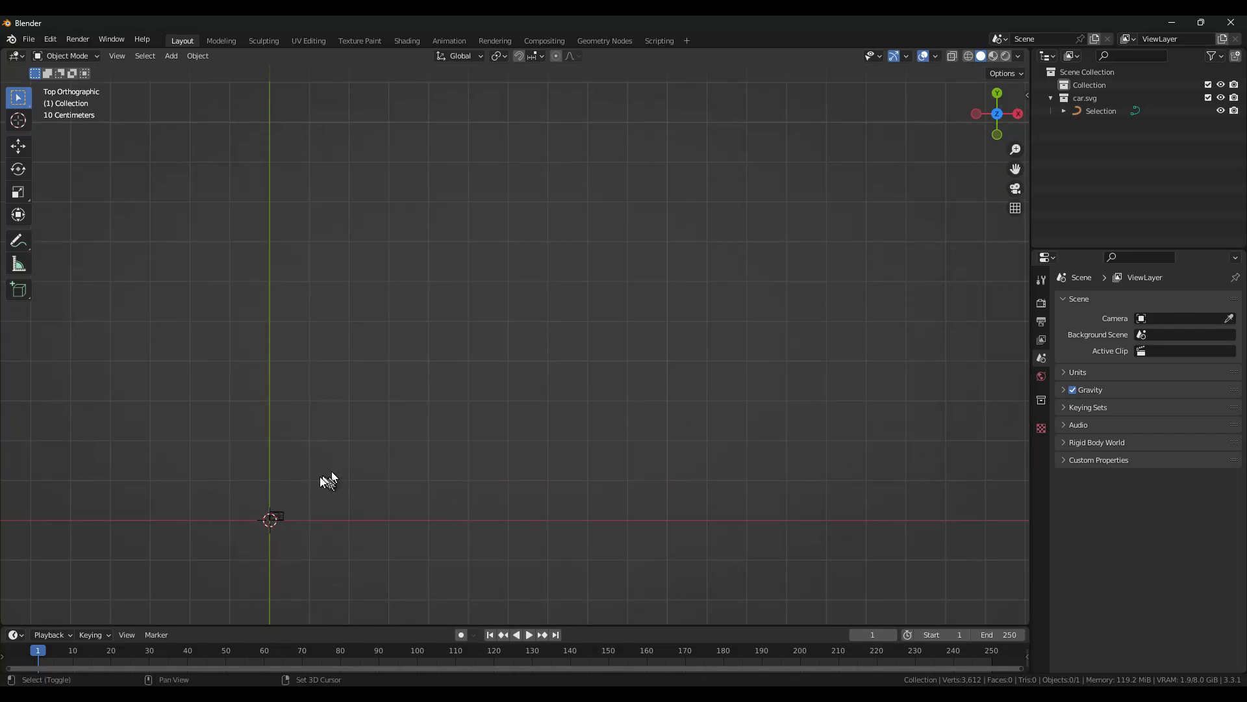
{"action": "left_click", "coordinate": [284, 517]}
{"action": "key", "text": "s"}
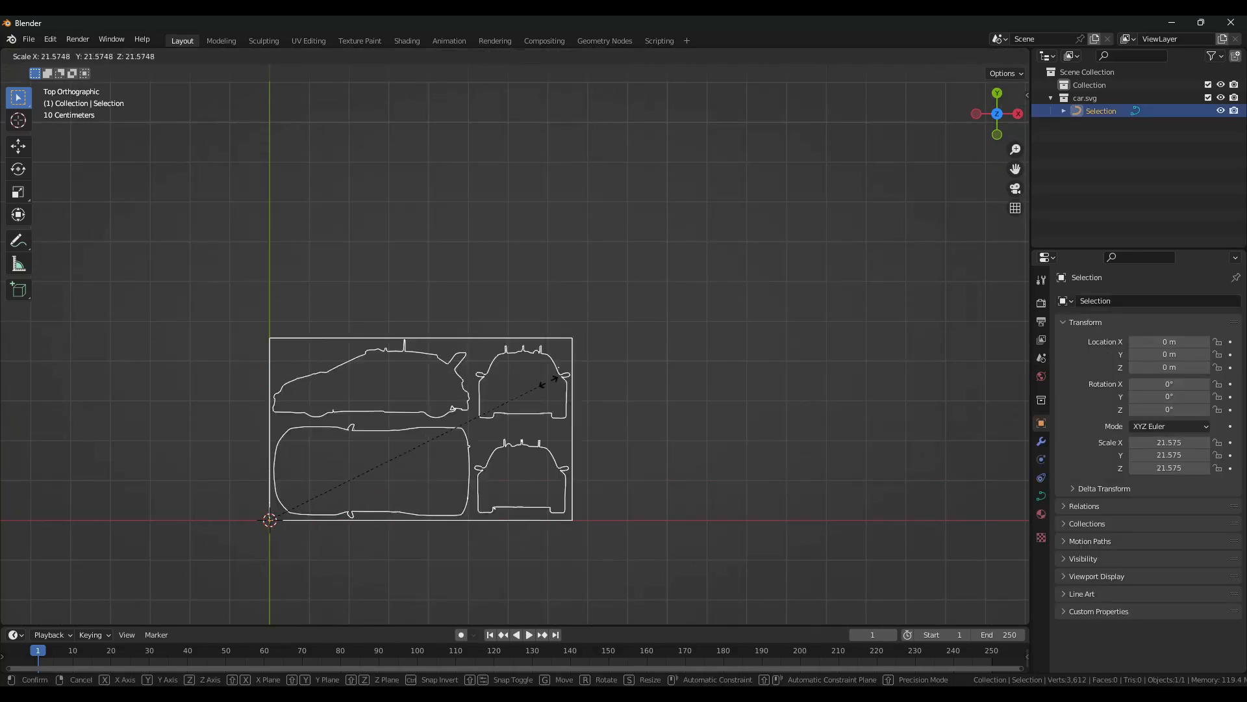
{"action": "left_click", "coordinate": [856, 201]}
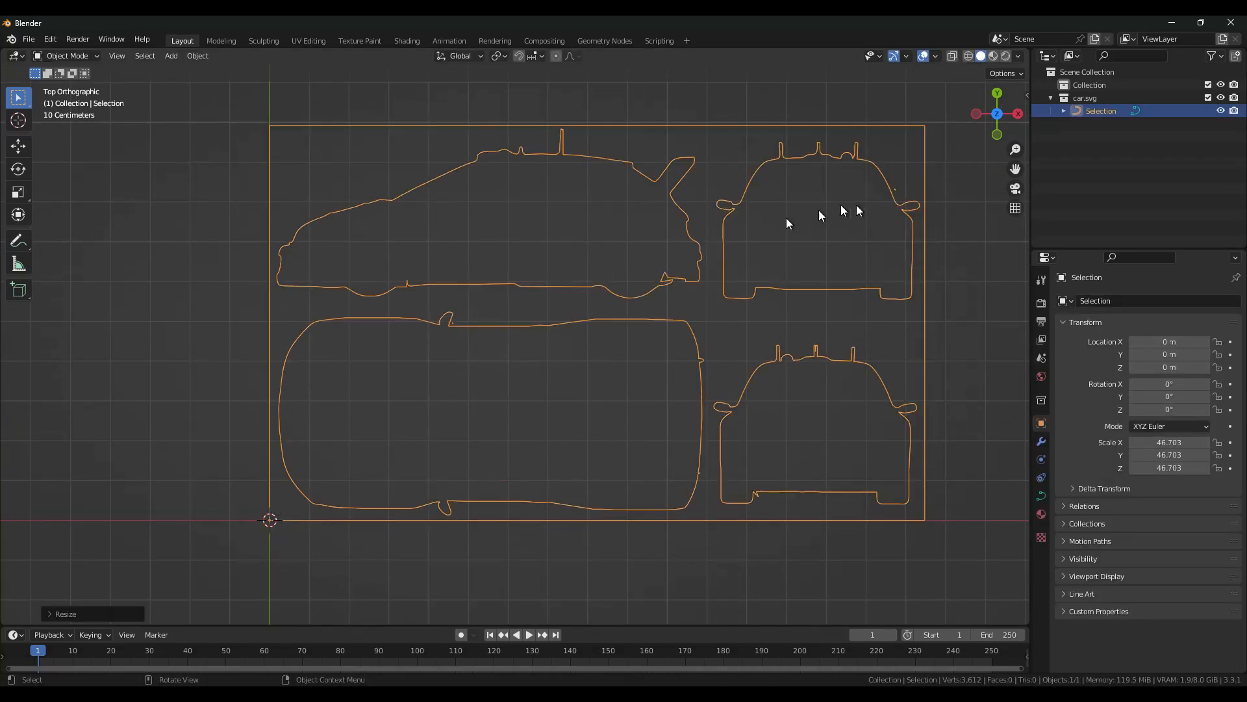
{"action": "key", "text": "ctrl+a"}
{"action": "left_click", "coordinate": [584, 246]}
- Convert the imported outline curve to a mesh
{"action": "left_click", "coordinate": [504, 137]}
{"action": "left_click", "coordinate": [508, 127]}
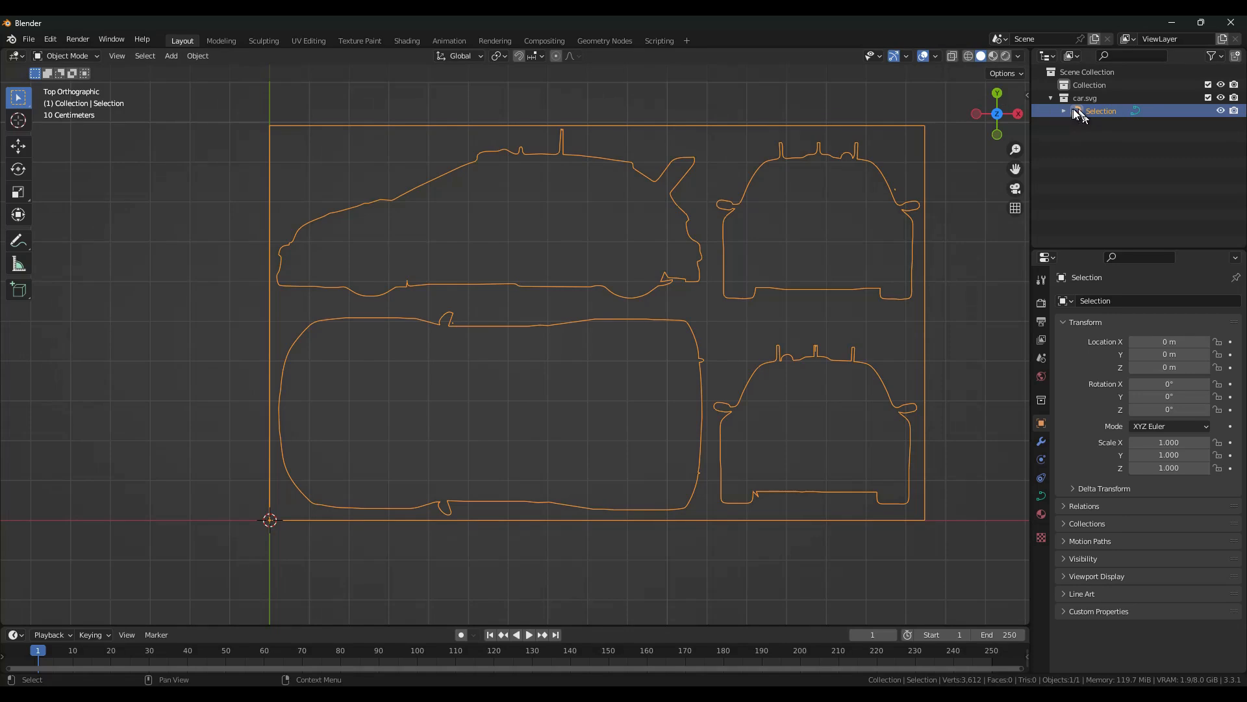
{"action": "right_click", "coordinate": [598, 130]}
{"action": "mouse_move", "coordinate": [576, 142]}
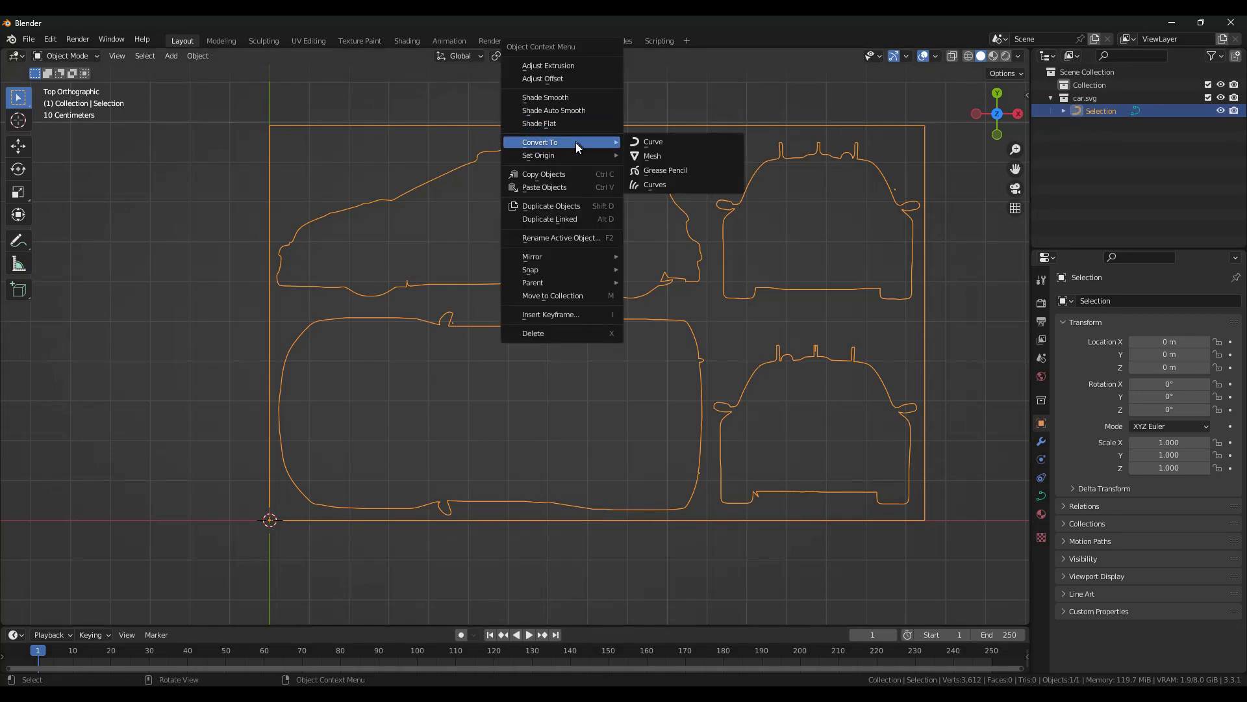
{"action": "left_click", "coordinate": [644, 155]}
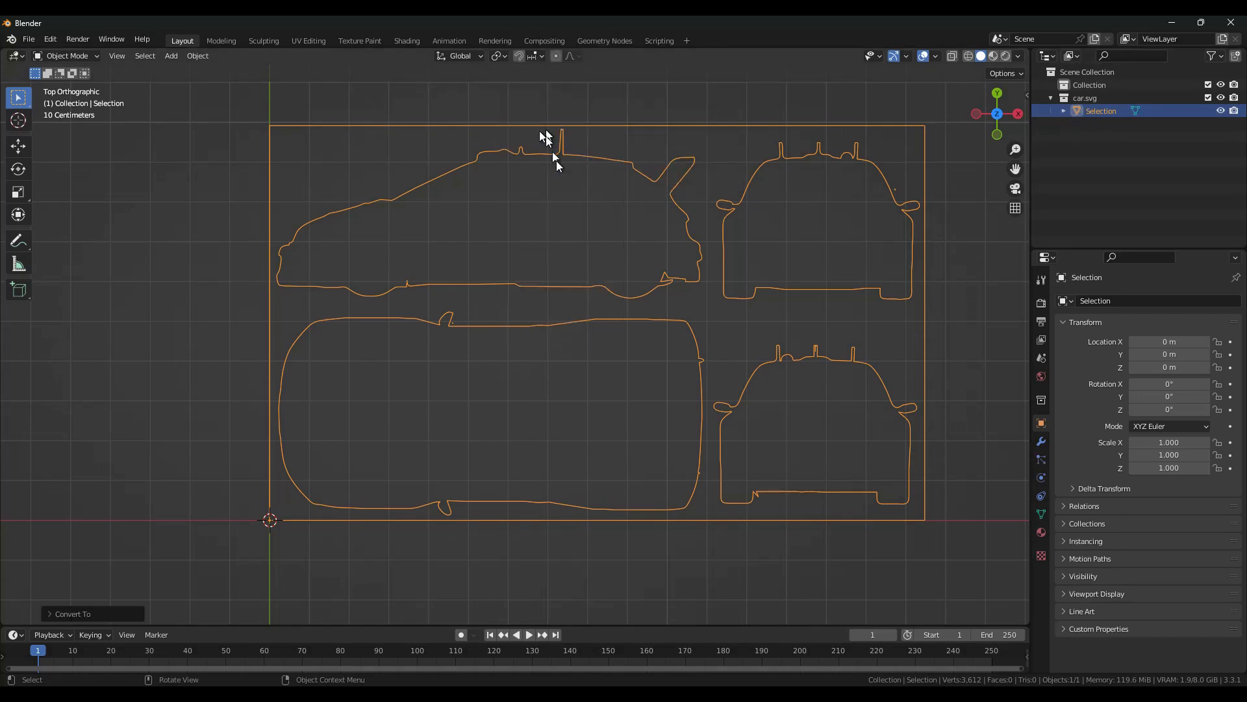
- Separate the whole mesh by loose parts and delete the outer rectangular frame
{"action": "key", "text": "Tab"}
{"action": "key", "text": "a"}
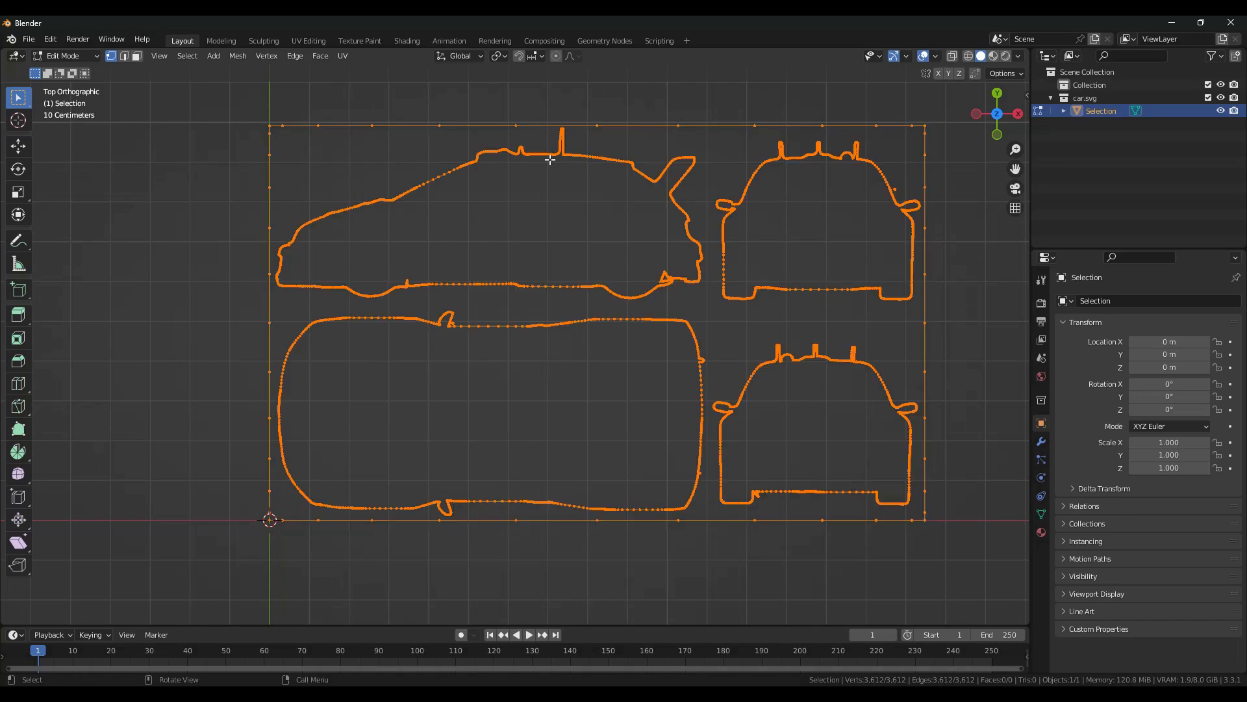
{"action": "key", "text": "p"}
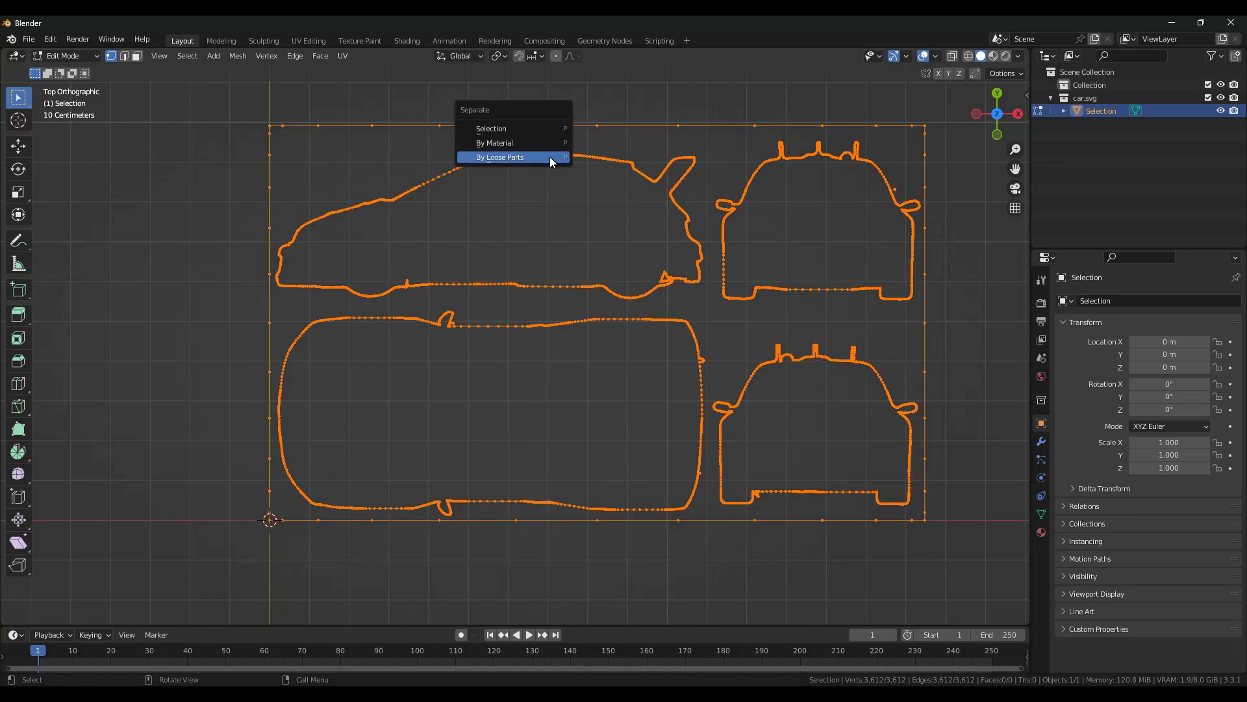
{"action": "left_click", "coordinate": [551, 158]}
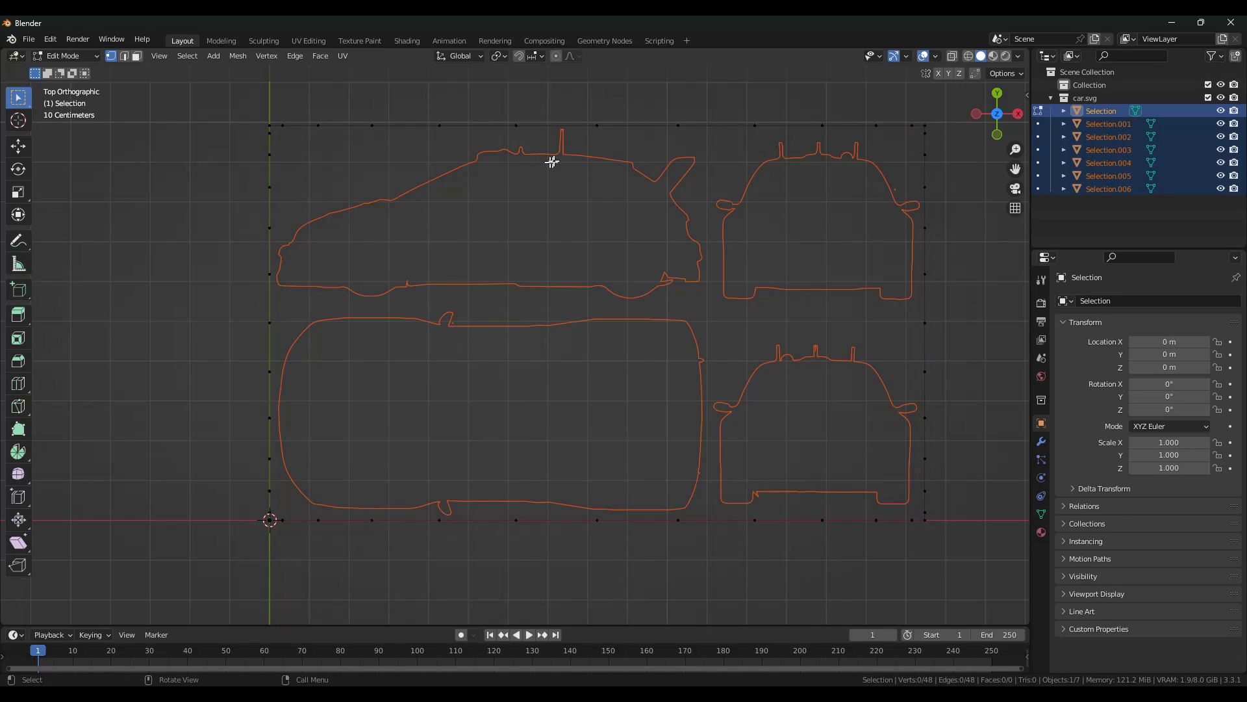
{"action": "key", "text": "Tab"}
{"action": "left_click", "coordinate": [502, 124]}
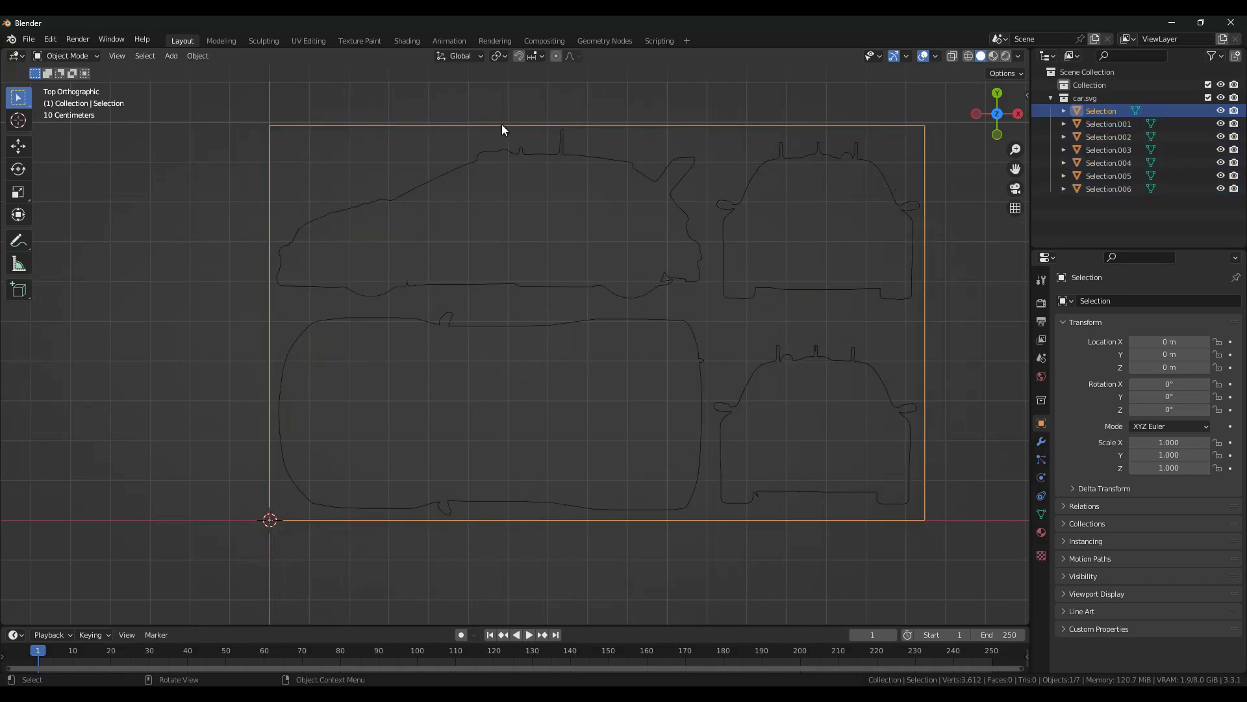
{"action": "key", "text": "Delete"}
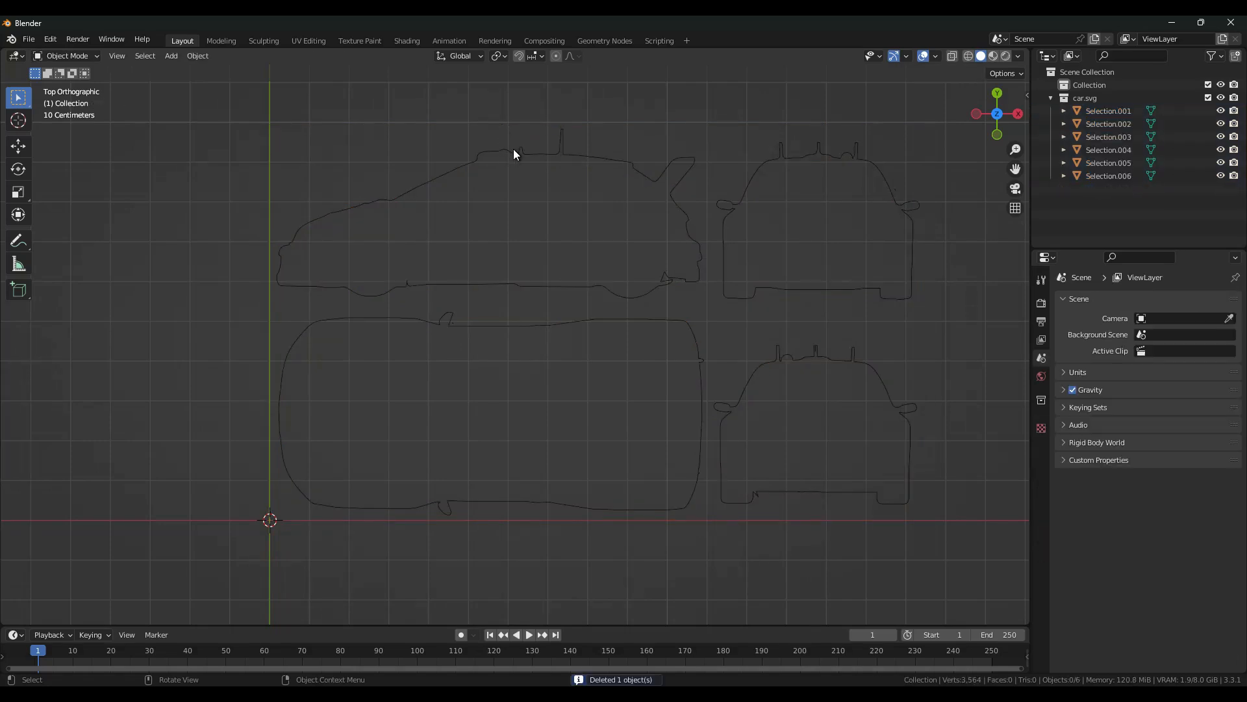
- Snap the 3D cursor to the side-view outline's vertices and set the outline's origin to the 3D cursor
{"action": "left_click", "coordinate": [514, 151]}
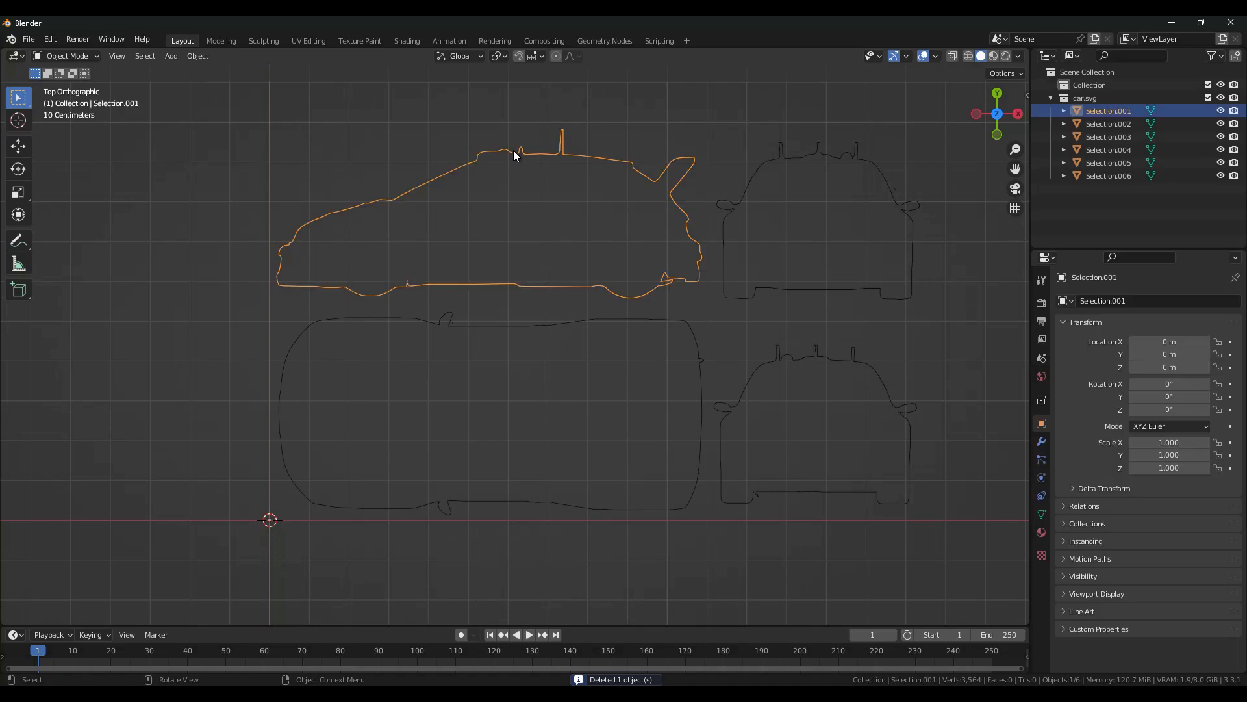
{"action": "key", "text": "Tab"}
{"action": "key", "text": "a"}
{"action": "key", "text": "Tab"}
{"action": "left_click", "coordinate": [197, 55]}
{"action": "mouse_move", "coordinate": [221, 81]}
{"action": "left_click", "coordinate": [364, 113]}
- Delete the lower of the two end-view car outlines
{"action": "left_click", "coordinate": [817, 341]}
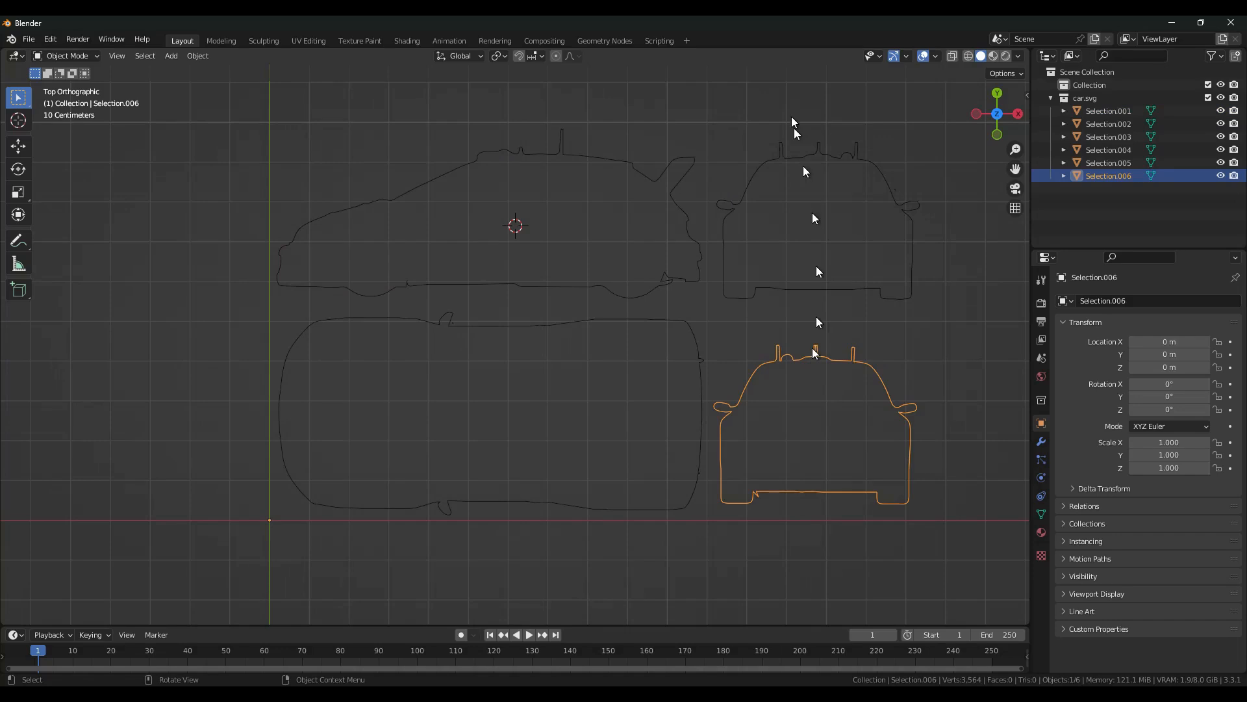
{"action": "key", "text": "g"}
{"action": "left_click", "coordinate": [833, 411]}
{"action": "key", "text": "Delete"}
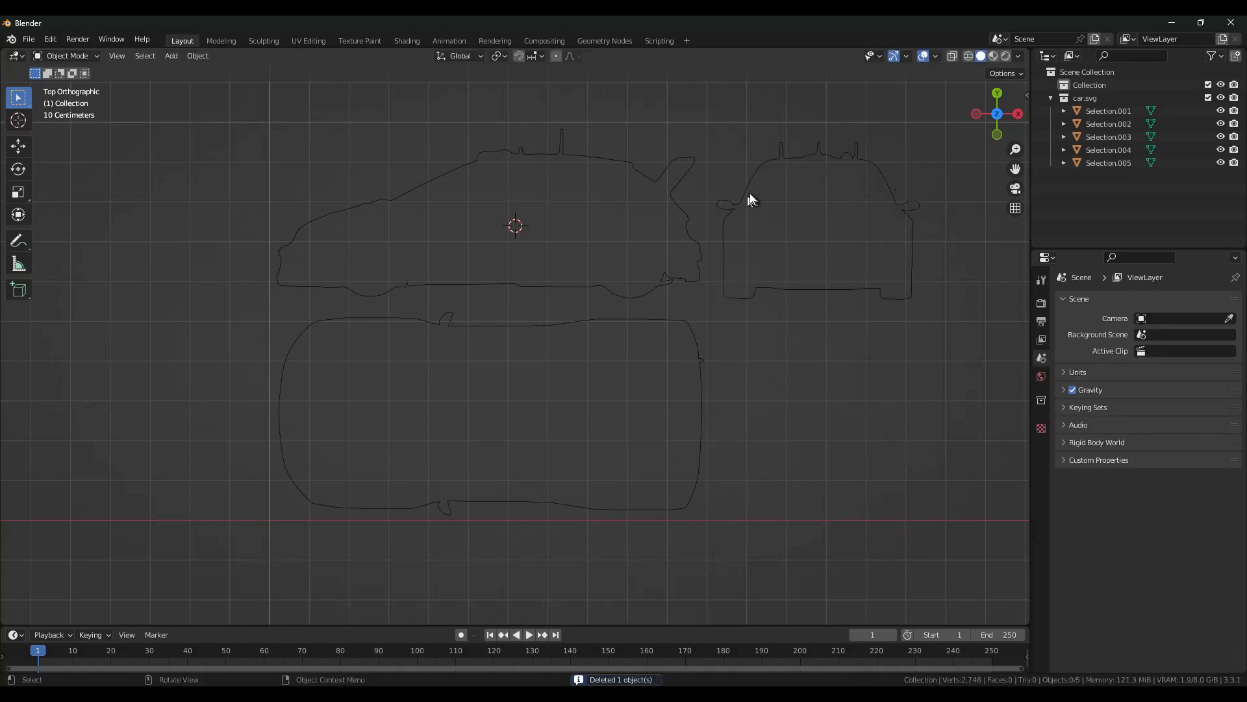
- Snap the 3D cursor to the remaining end-view outline and set the outline's origin to the 3D cursor
{"action": "left_click", "coordinate": [732, 203]}
{"action": "key", "text": "shift+s"}
{"action": "left_click", "coordinate": [752, 354]}
{"action": "left_click", "coordinate": [195, 58]}
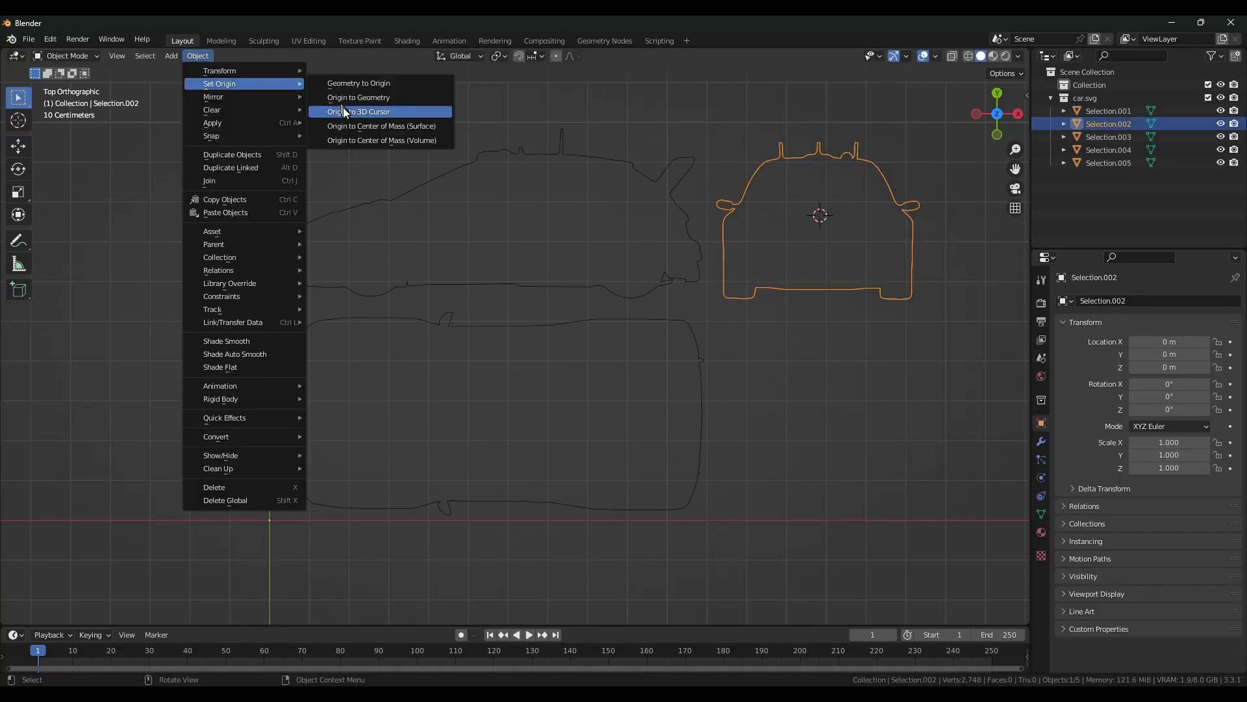
{"action": "left_click", "coordinate": [347, 110]}
- Snap the 3D cursor to the top-view outline's vertices and set that outline's origin to the 3D cursor
{"action": "left_click", "coordinate": [570, 324]}
{"action": "key", "text": "Tab"}
{"action": "key", "text": "a"}
{"action": "key", "text": "shift+s"}
{"action": "left_click", "coordinate": [557, 427]}
{"action": "key", "text": "Tab"}
{"action": "left_click", "coordinate": [197, 60]}
{"action": "mouse_move", "coordinate": [218, 84]}
{"action": "left_click", "coordinate": [346, 109]}
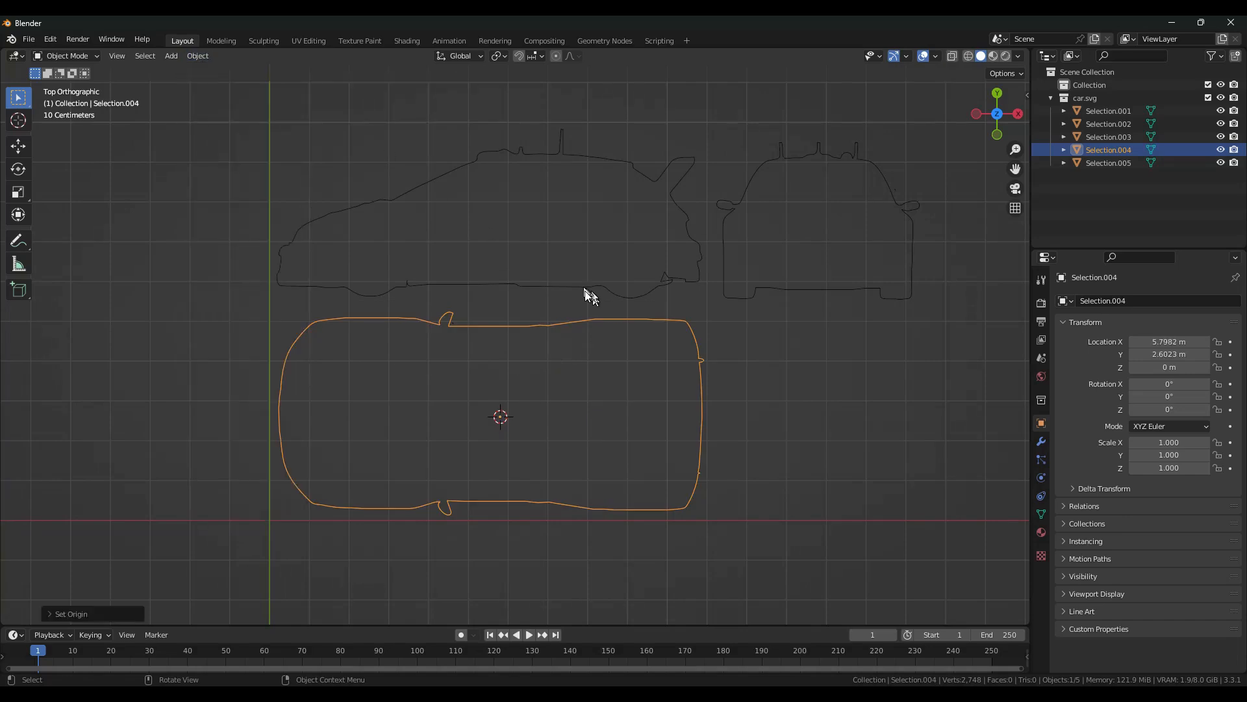
- Reset the 3D cursor to the world origin and move the side, end and top outlines onto it
{"action": "key", "text": "shift+c"}
{"action": "left_click_drag", "start_coordinate": [410, 189], "coordinate": [631, 330]}
{"action": "key", "text": "shift+s"}
{"action": "left_click", "coordinate": [448, 221]}
{"action": "left_click", "coordinate": [680, 258]}
{"action": "left_click", "coordinate": [533, 177]}
{"action": "left_click", "coordinate": [499, 340]}
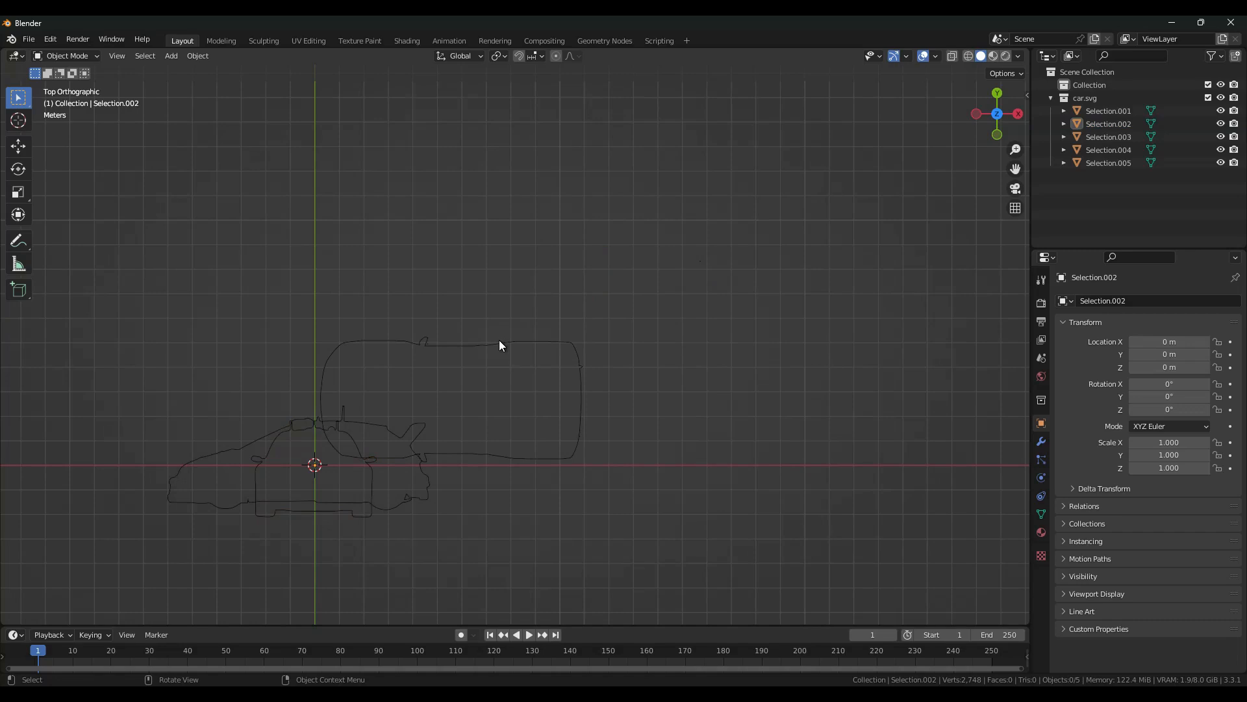
{"action": "left_click", "coordinate": [499, 343]}
{"action": "key", "text": "shift+s"}
{"action": "left_click", "coordinate": [426, 296]}
- Stand the side and end outlines upright with a 90° X rotation, and turn the end outline 90° about Z
{"action": "middle_click_drag", "start_coordinate": [412, 418], "coordinate": [608, 276], "text": "shift"}
{"action": "scroll", "coordinate": [728, 247], "scroll_direction": "up", "scroll_amount": 4}
{"action": "middle_click_drag", "start_coordinate": [529, 361], "coordinate": [682, 432]}
{"action": "left_click", "coordinate": [611, 426]}
{"action": "type", "text": "r90zx"}
{"action": "left_click", "coordinate": [611, 426]}
{"action": "left_click", "coordinate": [612, 398]}
{"action": "type", "text": "r90zx"}
- Lower the top-view outline along Z to about -2.34 m, below the other outlines
{"action": "middle_click_drag", "start_coordinate": [727, 338], "coordinate": [729, 305]}
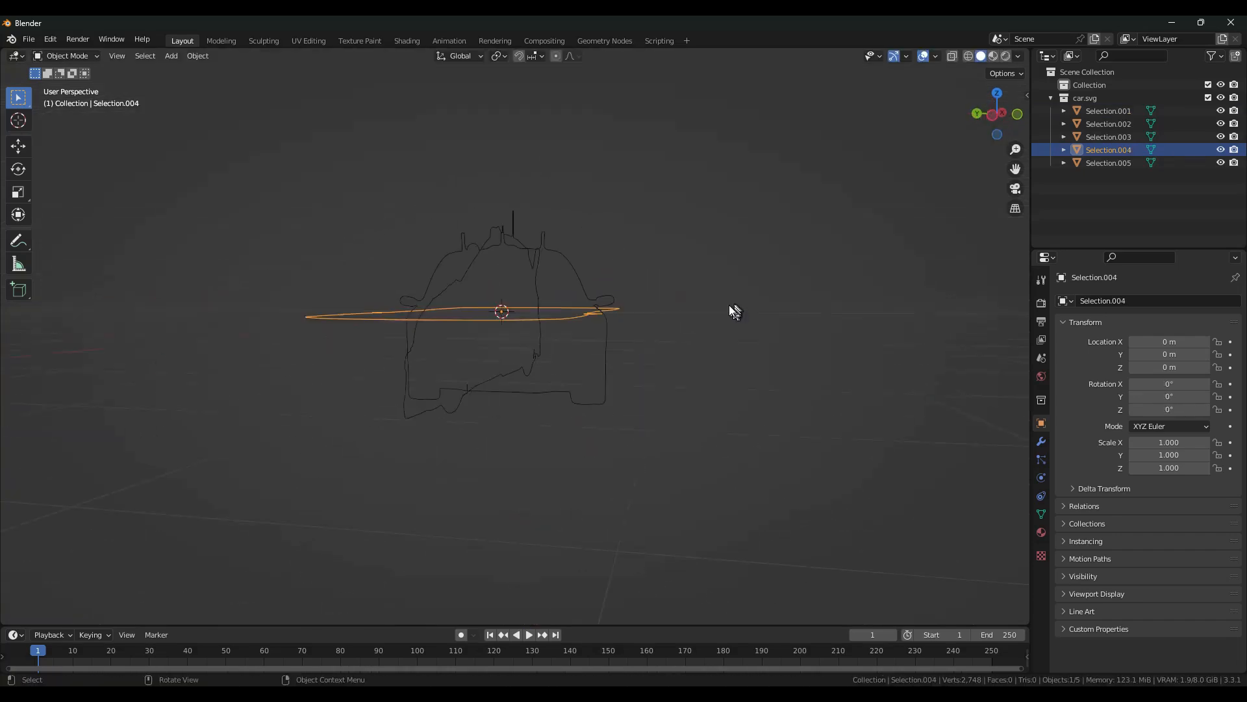
{"action": "key", "text": "g"}
{"action": "key", "text": "z"}
{"action": "left_click", "coordinate": [715, 397]}
{"action": "middle_click_drag", "start_coordinate": [716, 397], "coordinate": [608, 409]}
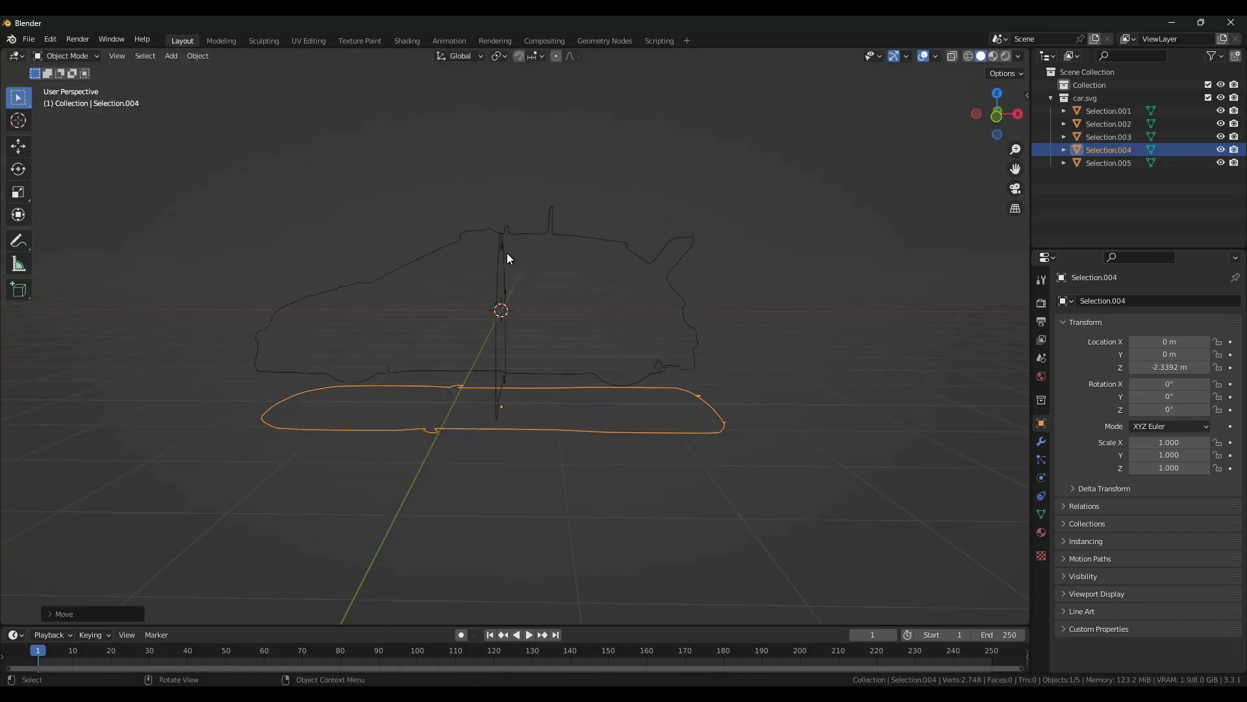
- Move the end outline along X to about -6.28 m and the side outline along Y to about 2.92 m
{"action": "left_click", "coordinate": [507, 252]}
{"action": "middle_click_drag", "start_coordinate": [581, 275], "coordinate": [632, 271]}
{"action": "key", "text": "g"}
{"action": "key", "text": "x"}
{"action": "left_click", "coordinate": [344, 269]}
{"action": "middle_click_drag", "start_coordinate": [390, 268], "coordinate": [520, 228]}
{"action": "left_click", "coordinate": [519, 273]}
- Fill the side outline with a face and extrude it about 6.66 m across the width of the car
{"action": "key", "text": "Tab"}
{"action": "key", "text": "f"}
{"action": "key", "text": "e"}
{"action": "left_click", "coordinate": [823, 293]}
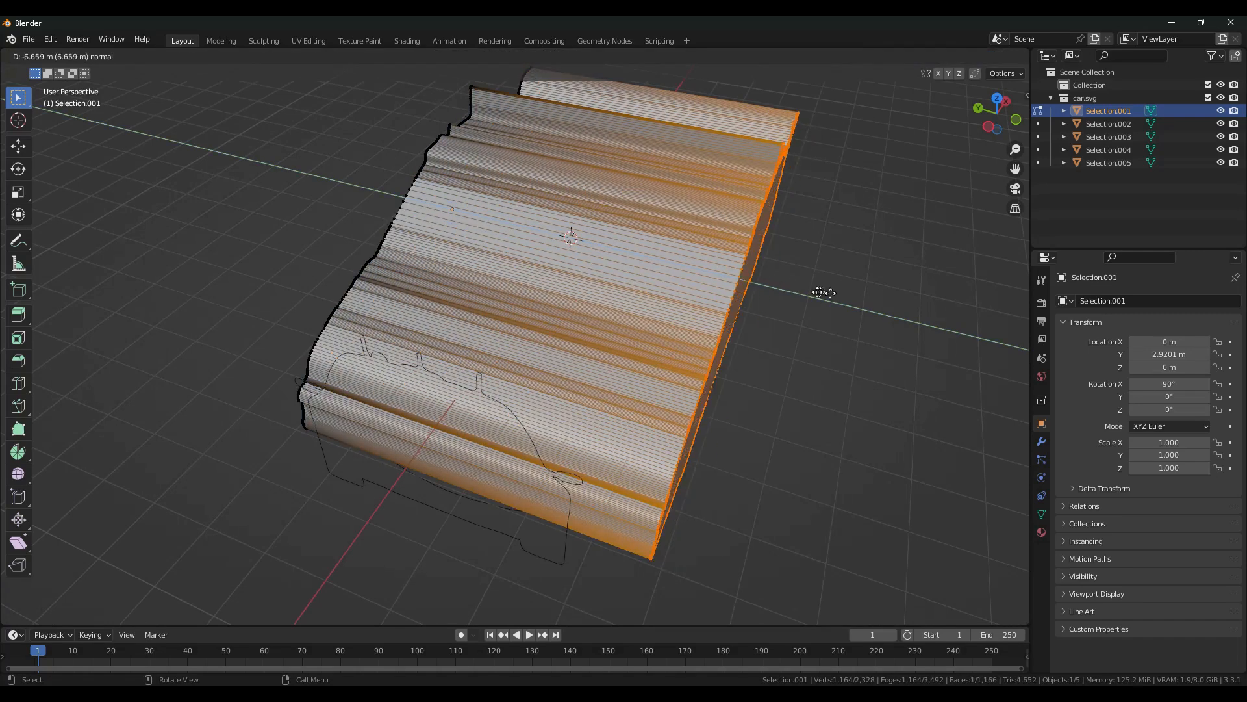
{"action": "key", "text": "Tab"}
- Rename the extruded side-view object as car
{"action": "middle_click_drag", "start_coordinate": [492, 348], "coordinate": [1043, 204]}
{"action": "key", "text": "F2"}
{"action": "type", "text": "car"}
{"action": "key", "text": "Return"}
- Fill the end-view outline with a face and extrude it through the full length of the car body
{"action": "left_click", "coordinate": [348, 260]}
{"action": "key", "text": "Tab"}
{"action": "key", "text": "f"}
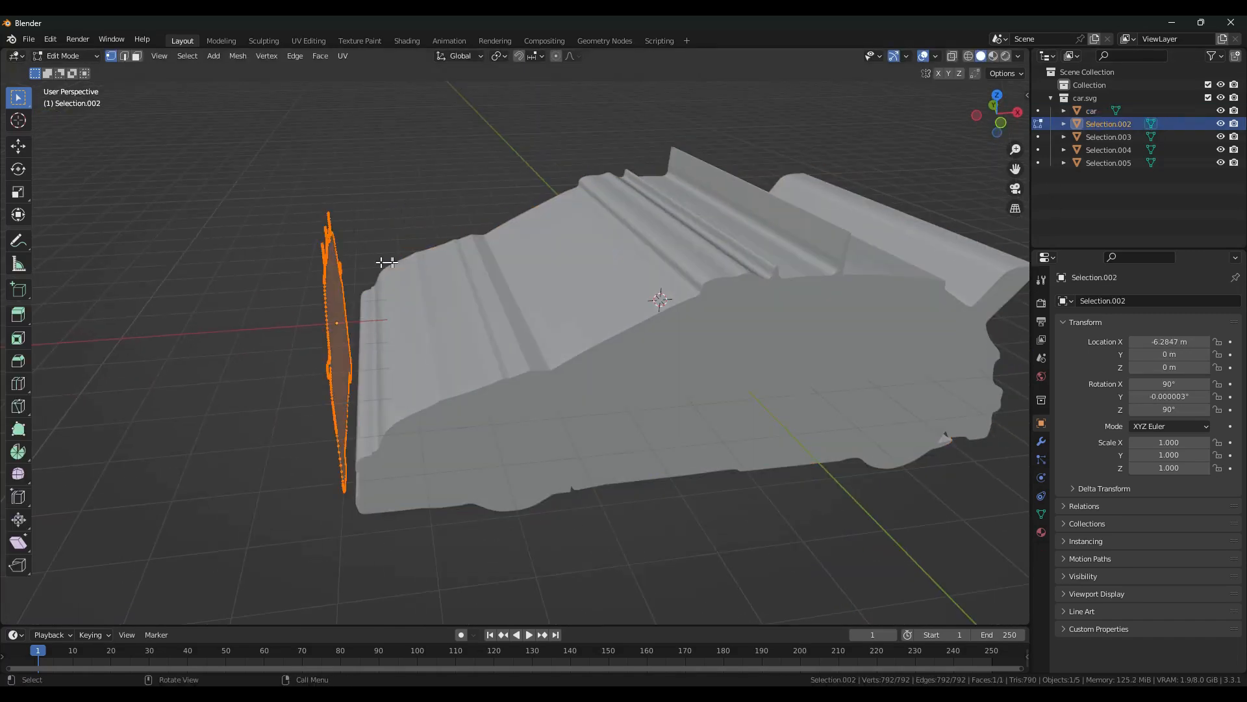
{"action": "key", "text": "e"}
{"action": "left_click", "coordinate": [1013, 234]}
{"action": "middle_click_drag", "start_coordinate": [698, 216], "coordinate": [601, 289]}
- Rename the extruded end-view object as front and return to Object Mode
{"action": "double_click", "coordinate": [1127, 125]}
{"action": "type", "text": "front"}
{"action": "key", "text": "Return"}
{"action": "key", "text": "Tab"}
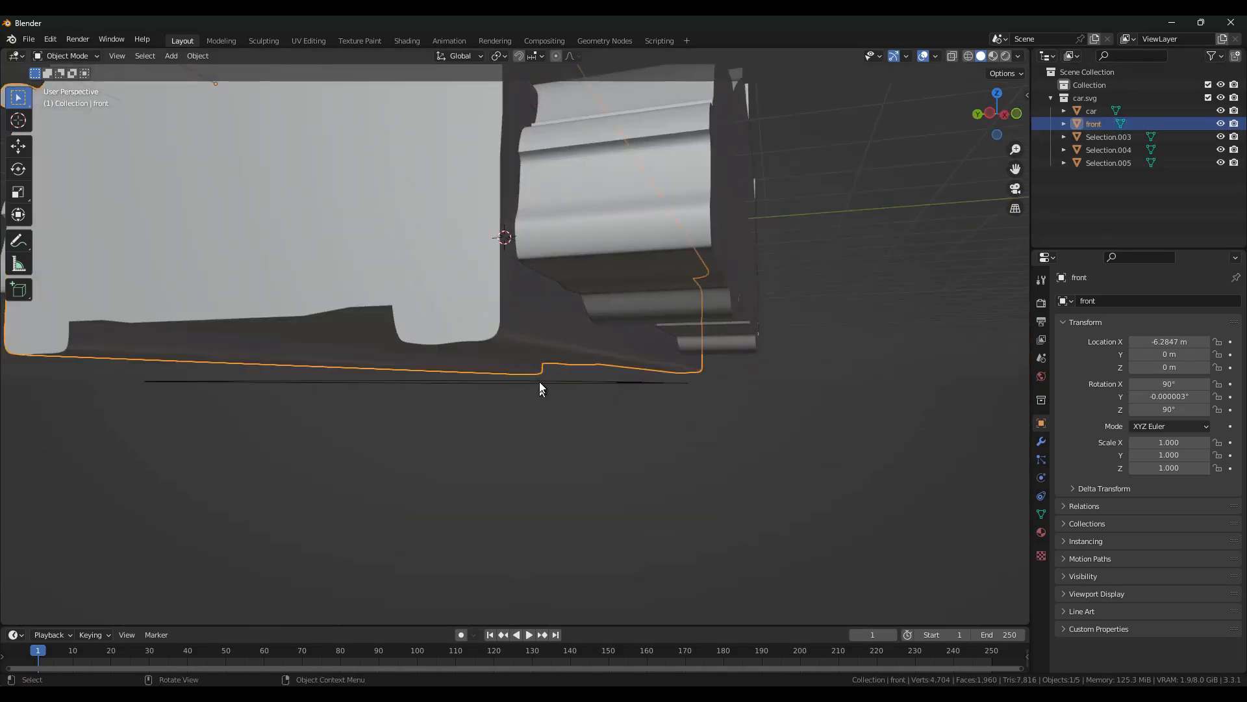
- Fill the top-view outline with a face and extrude it about 4.7 m upward through the other bodies
{"action": "left_click", "coordinate": [540, 382]}
{"action": "middle_click_drag", "start_coordinate": [783, 390], "coordinate": [733, 420]}
{"action": "key", "text": "Tab"}
{"action": "key", "text": "f"}
{"action": "key", "text": "e"}
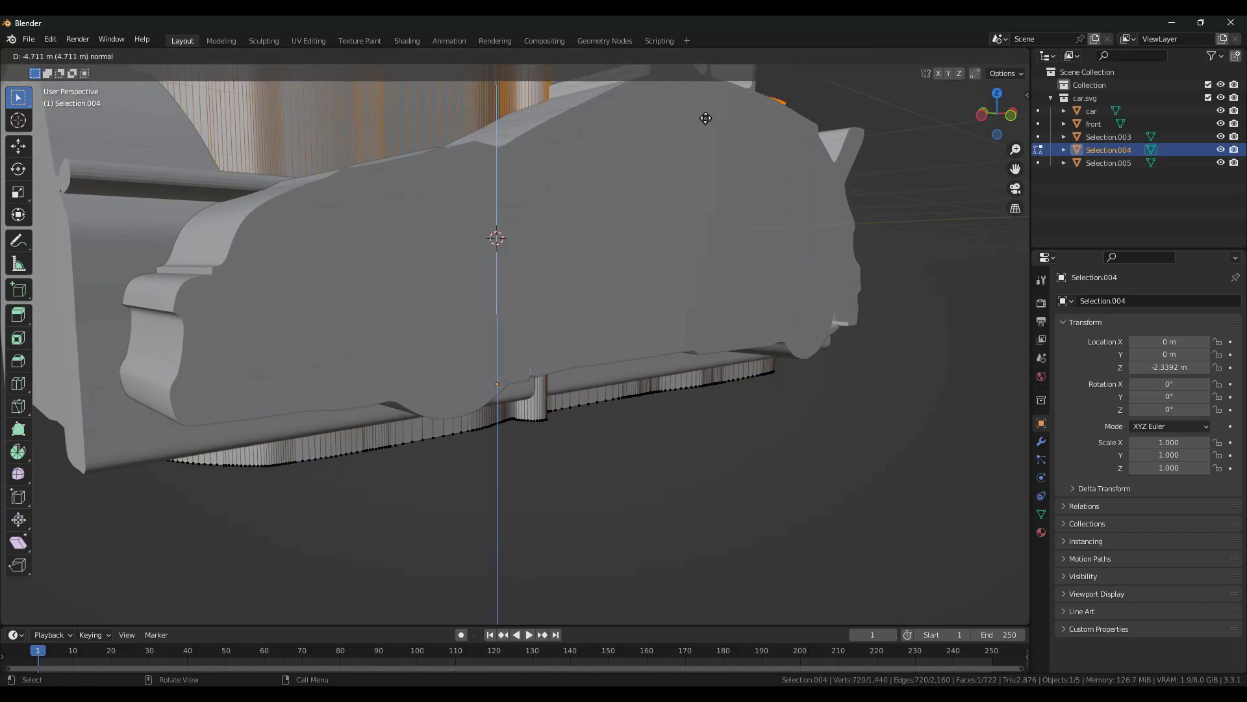
{"action": "left_click", "coordinate": [707, 117]}
{"action": "middle_click_drag", "start_coordinate": [908, 234], "coordinate": [930, 341]}
- Rename the extruded top-view object as top and return to Object Mode
{"action": "double_click", "coordinate": [1114, 149]}
{"action": "type", "text": "top"}
{"action": "key", "text": "Return"}
{"action": "middle_click_drag", "start_coordinate": [819, 195], "coordinate": [809, 367]}
{"action": "key", "text": "Tab"}
- Apply the scale of all objects and switch the viewport to wireframe display
{"action": "key", "text": "a"}
{"action": "key", "text": "ctrl+a"}
{"action": "left_click", "coordinate": [749, 389]}
{"action": "scroll", "coordinate": [807, 361], "scroll_direction": "up", "scroll_amount": 3}
{"action": "key", "text": "shift+z"}
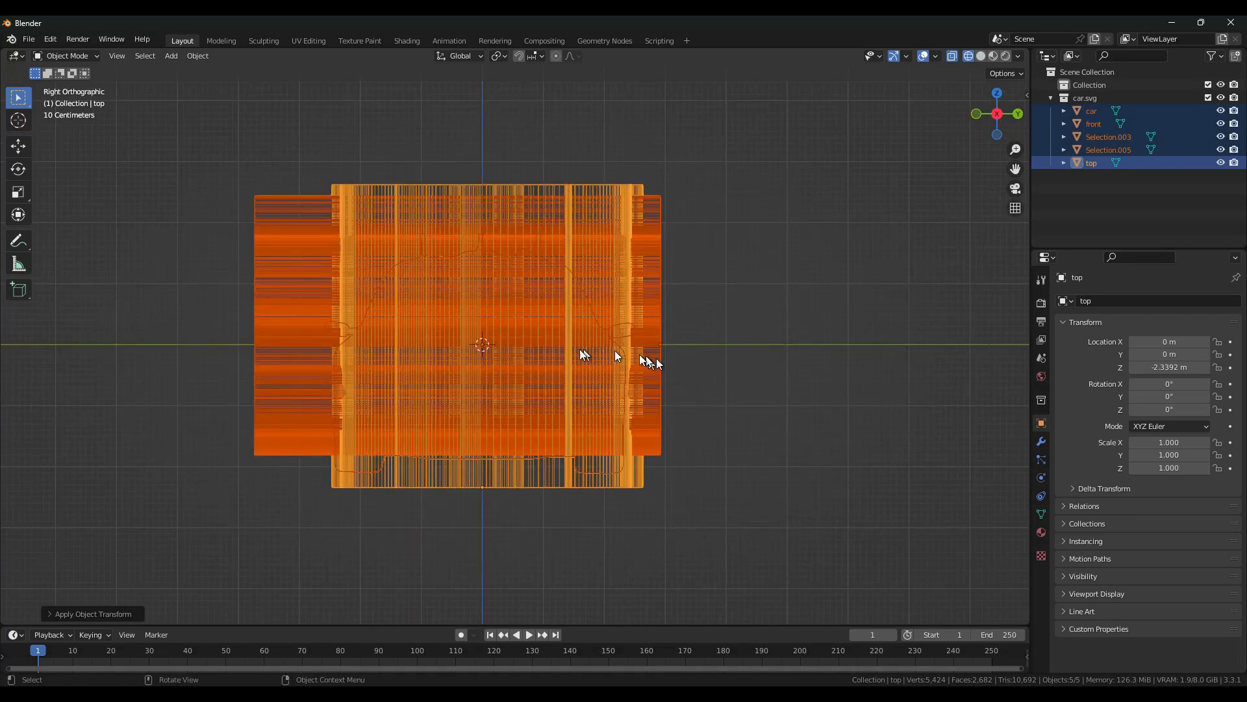
- Raise the front object along Z to about 0.32 m to line it up with the car profile
{"action": "left_click", "coordinate": [582, 351]}
{"action": "left_click", "coordinate": [600, 289]}
{"action": "middle_click_drag", "start_coordinate": [765, 318], "coordinate": [839, 342], "text": "shift"}
{"action": "key", "text": "g"}
{"action": "key", "text": "z"}
{"action": "left_click", "coordinate": [799, 317]}
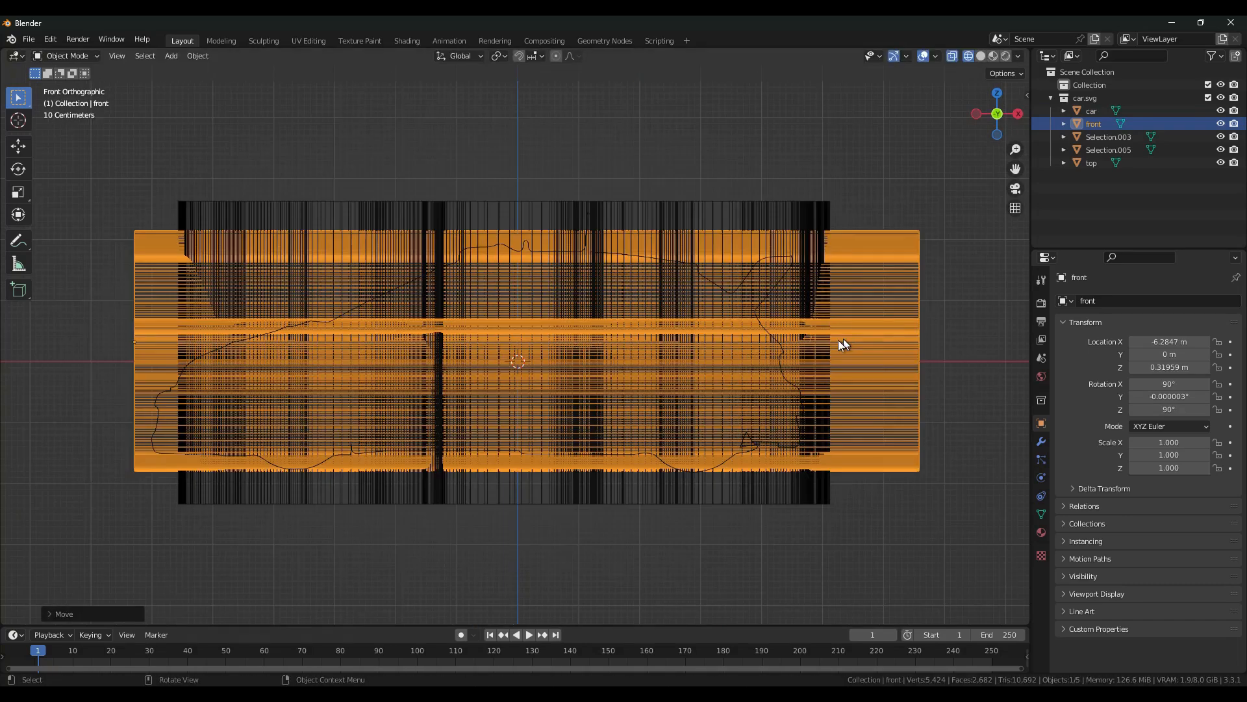
- Shift the top object along Y to about -0.118 m to align it with the front profile
{"action": "left_click", "coordinate": [591, 211]}
{"action": "left_click", "coordinate": [676, 220]}
{"action": "middle_click_drag", "start_coordinate": [676, 221], "coordinate": [853, 267], "text": "alt"}
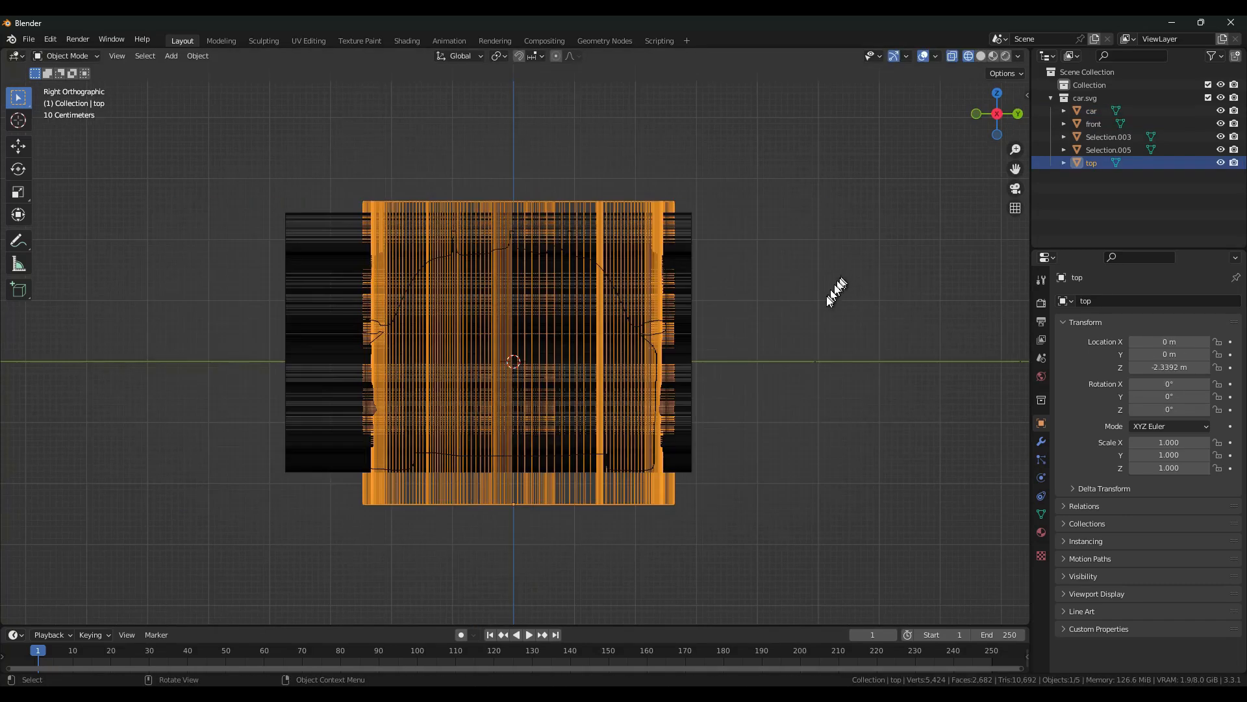
{"action": "scroll", "coordinate": [826, 286], "scroll_direction": "up", "scroll_amount": 2}
{"action": "key", "text": "g"}
{"action": "key", "text": "y"}
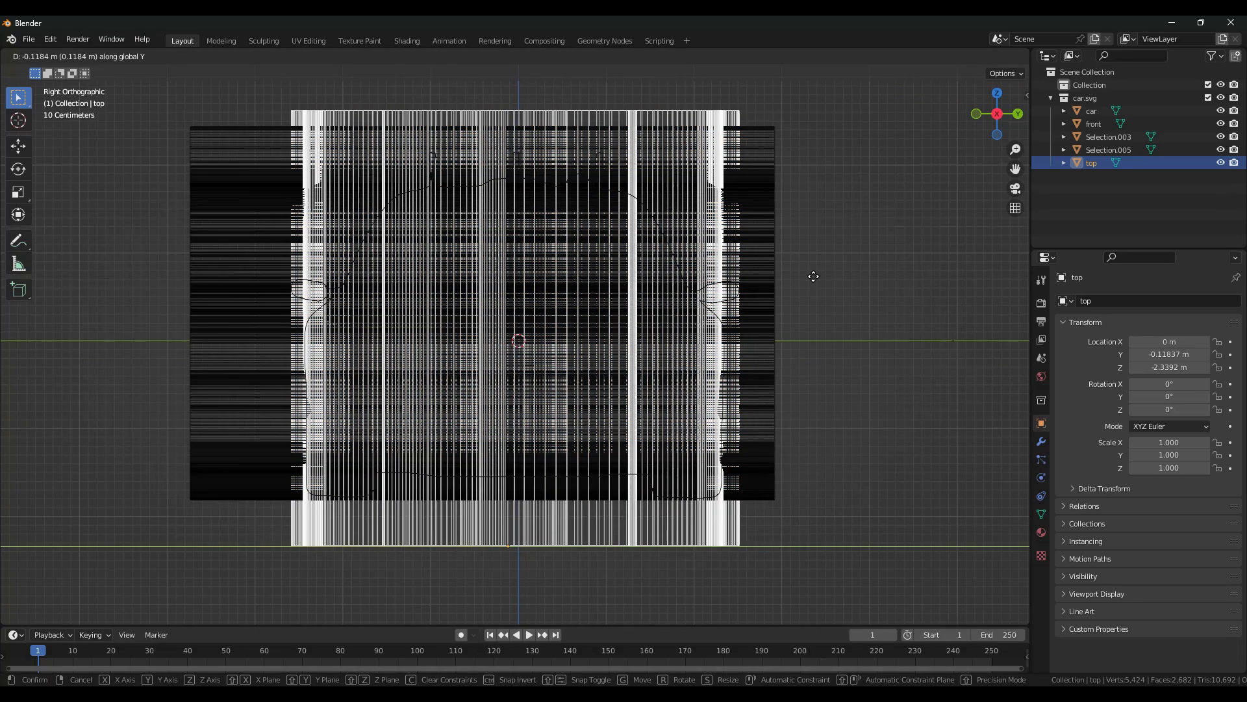
{"action": "left_click", "coordinate": [813, 277]}
- Shift the top object along X to about -0.43 m to match the side profile, and turn off wireframe display
{"action": "middle_click_drag", "start_coordinate": [814, 277], "coordinate": [805, 328], "text": "alt"}
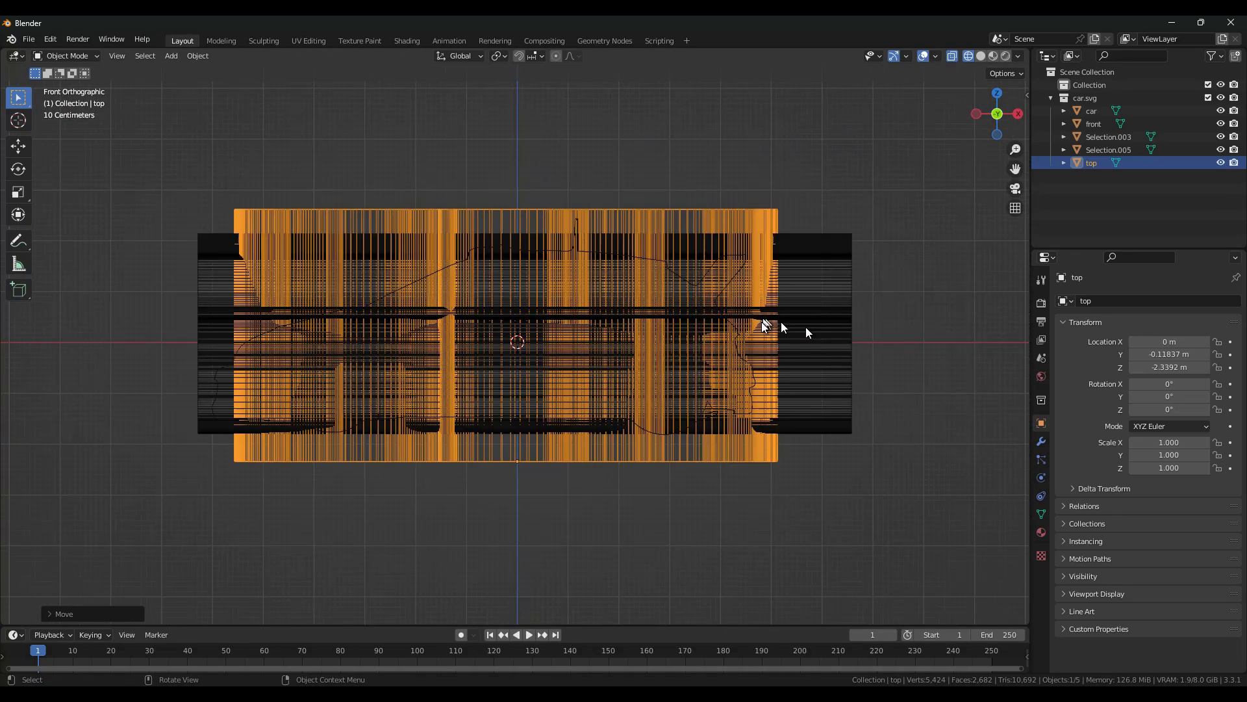
{"action": "key", "text": "g"}
{"action": "key", "text": "x"}
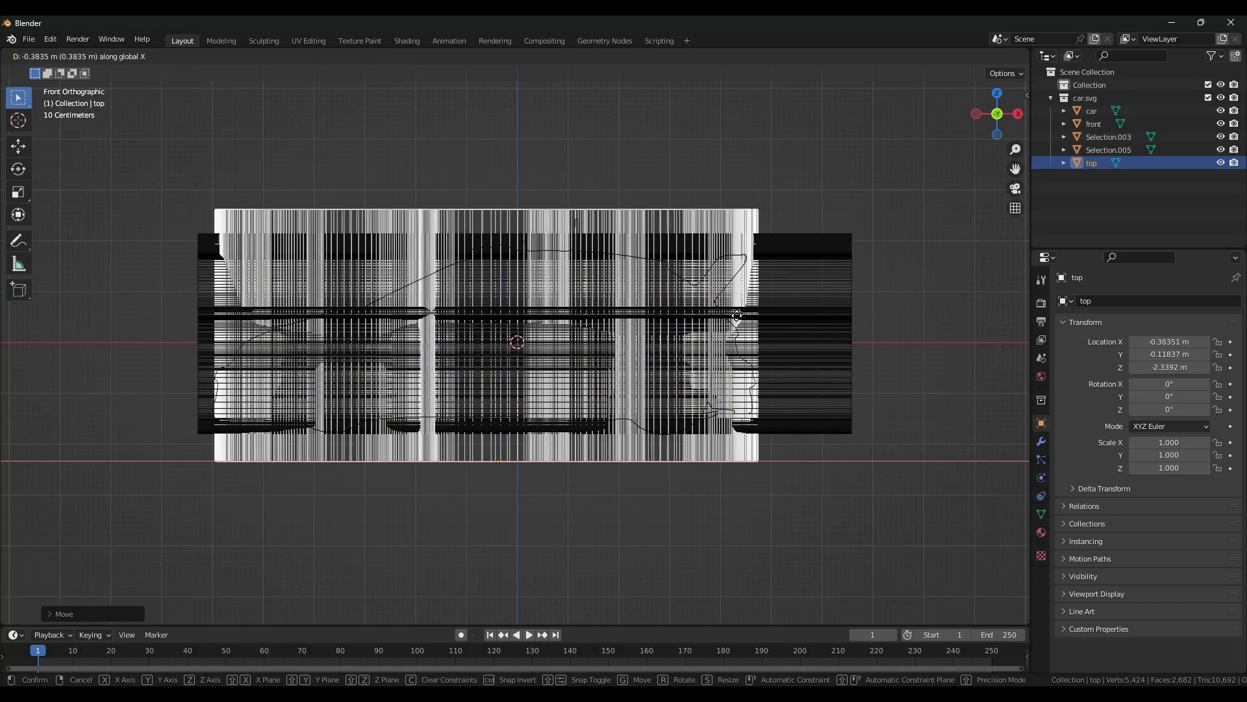
{"action": "left_click", "coordinate": [738, 318]}
{"action": "middle_click_drag", "start_coordinate": [738, 319], "coordinate": [682, 281]}
{"action": "key", "text": "shift+z"}
{"action": "mouse_move", "coordinate": [868, 345]}
{"action": "middle_mouse_down"}
{"action": "mouse_move", "coordinate": [849, 334]}
{"action": "mouse_move", "coordinate": [699, 341]}
{"action": "middle_mouse_up"}
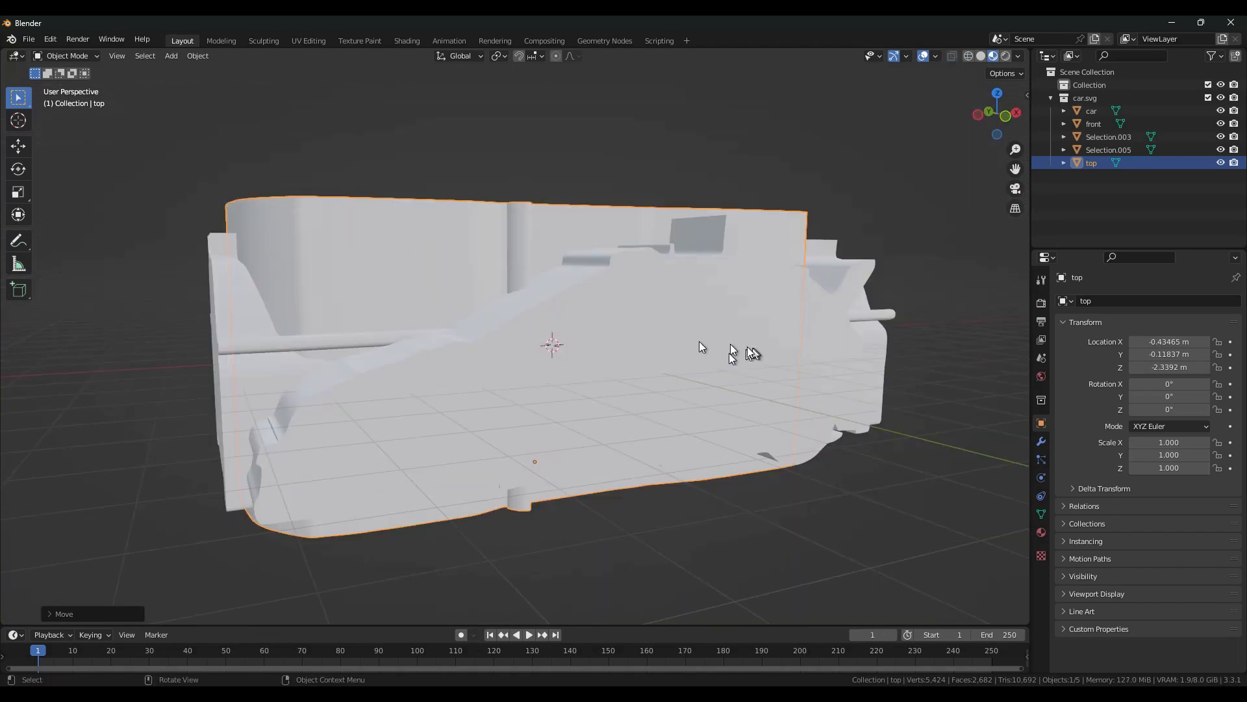
- Add a Boolean modifier to the car that intersects it with the top object, using the Fast solver
{"action": "left_click", "coordinate": [699, 341]}
{"action": "left_click", "coordinate": [1042, 441]}
{"action": "left_click", "coordinate": [1096, 300]}
{"action": "left_click", "coordinate": [1103, 344]}
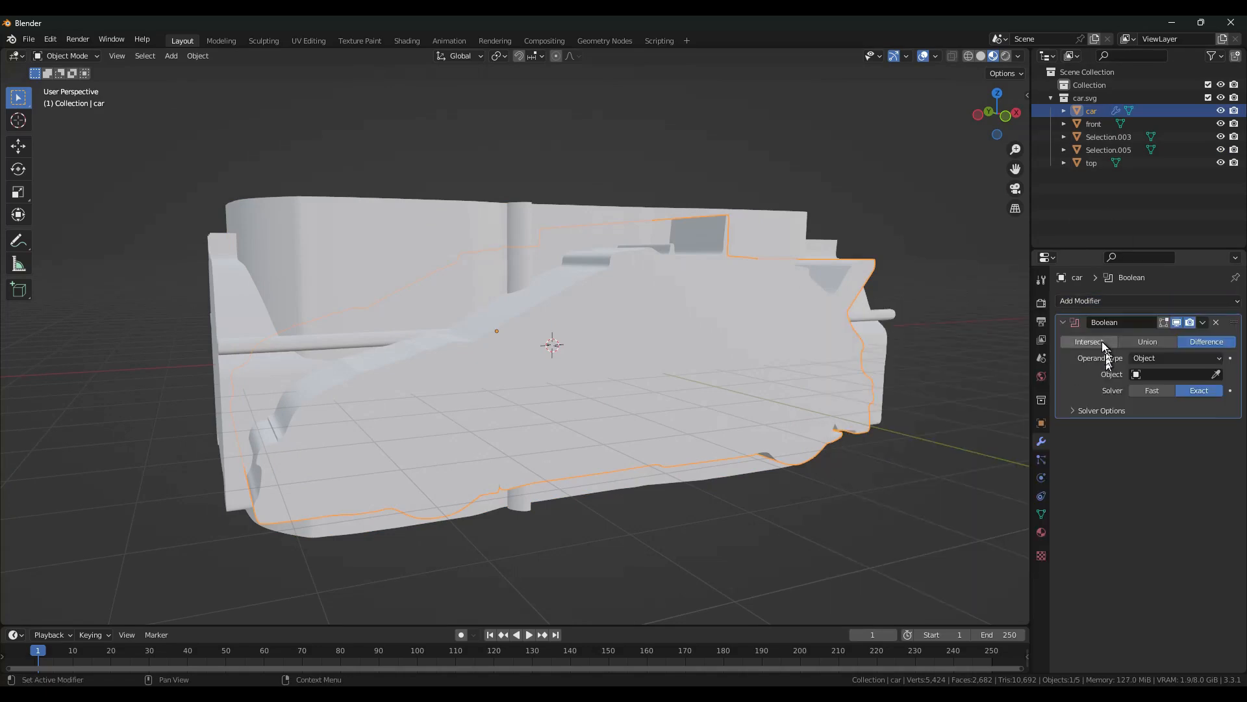
{"action": "left_click", "coordinate": [1216, 375]}
{"action": "left_click", "coordinate": [389, 211]}
- Duplicate the car's Boolean modifier and set the copy's object to front
{"action": "left_click", "coordinate": [1203, 322]}
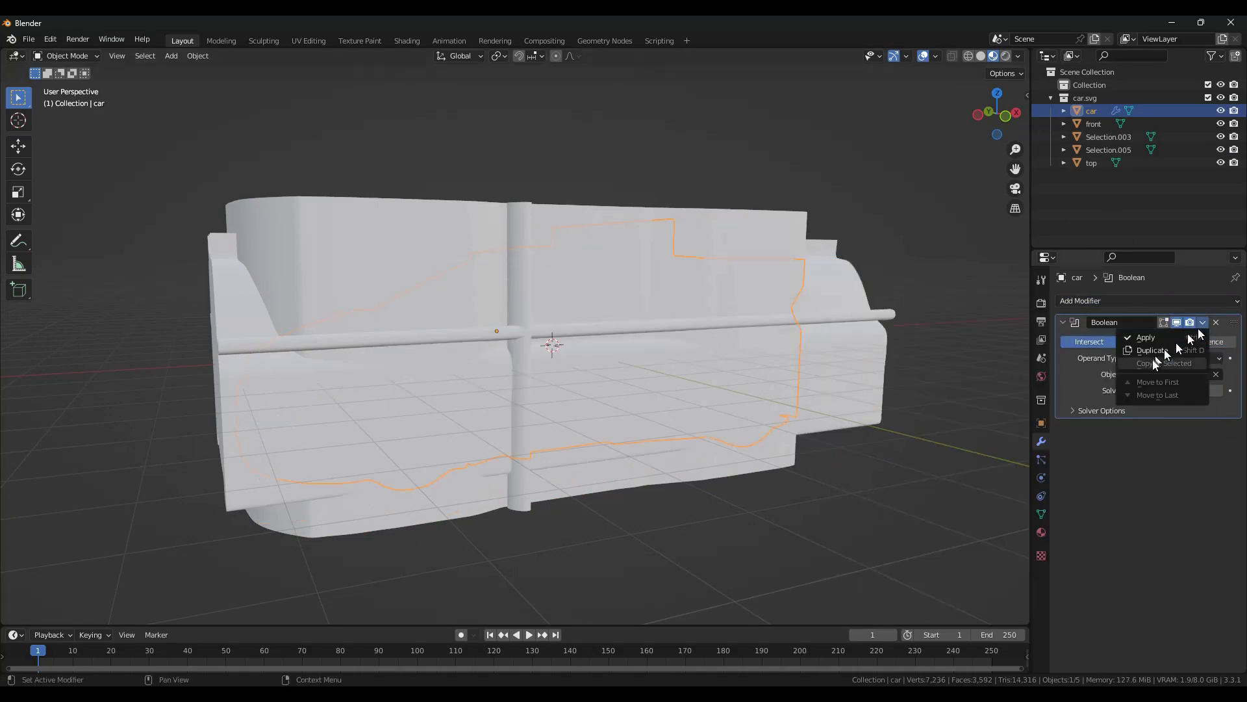
{"action": "left_click", "coordinate": [1160, 351]}
{"action": "left_click", "coordinate": [1216, 480]}
{"action": "left_click", "coordinate": [388, 486]}
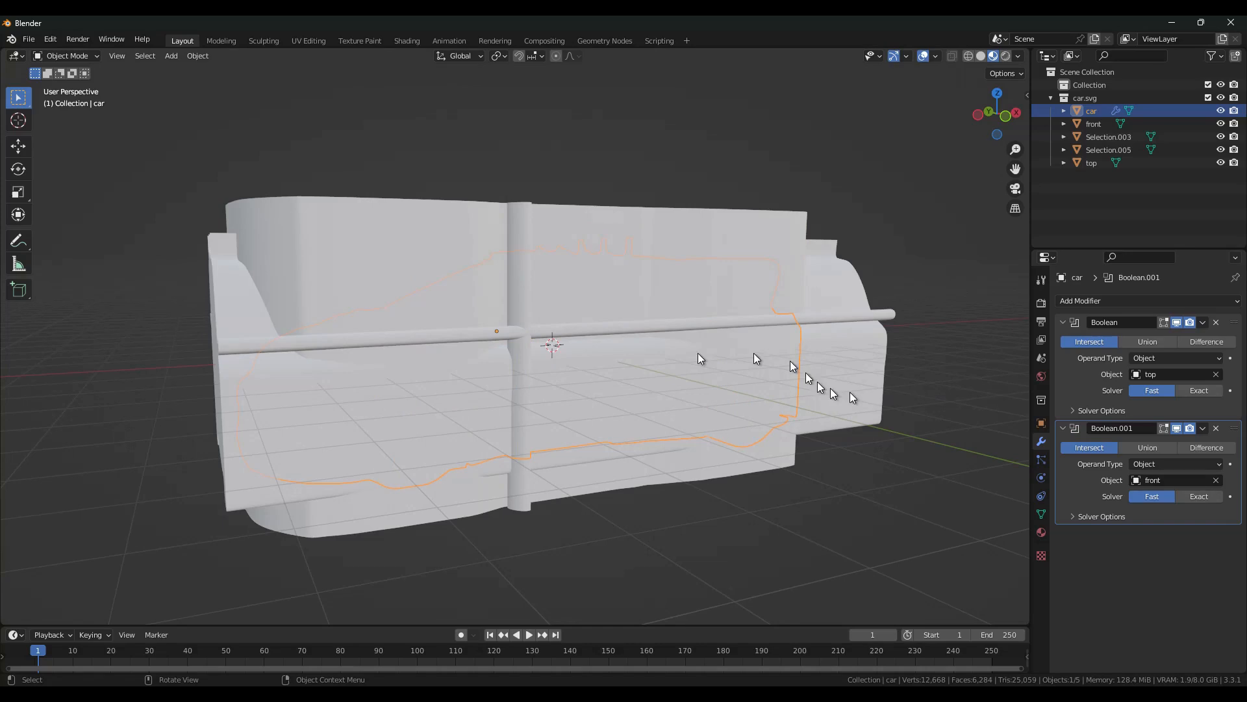
- Isolate the car in local view, lower it about 0.23 m along Z, and apply both Boolean modifiers
{"action": "key", "text": "KP_Divide"}
{"action": "middle_click_drag", "start_coordinate": [603, 373], "coordinate": [553, 274]}
{"action": "scroll", "coordinate": [605, 286], "scroll_direction": "up", "scroll_amount": 4}
{"action": "middle_click_drag", "start_coordinate": [649, 294], "coordinate": [559, 324]}
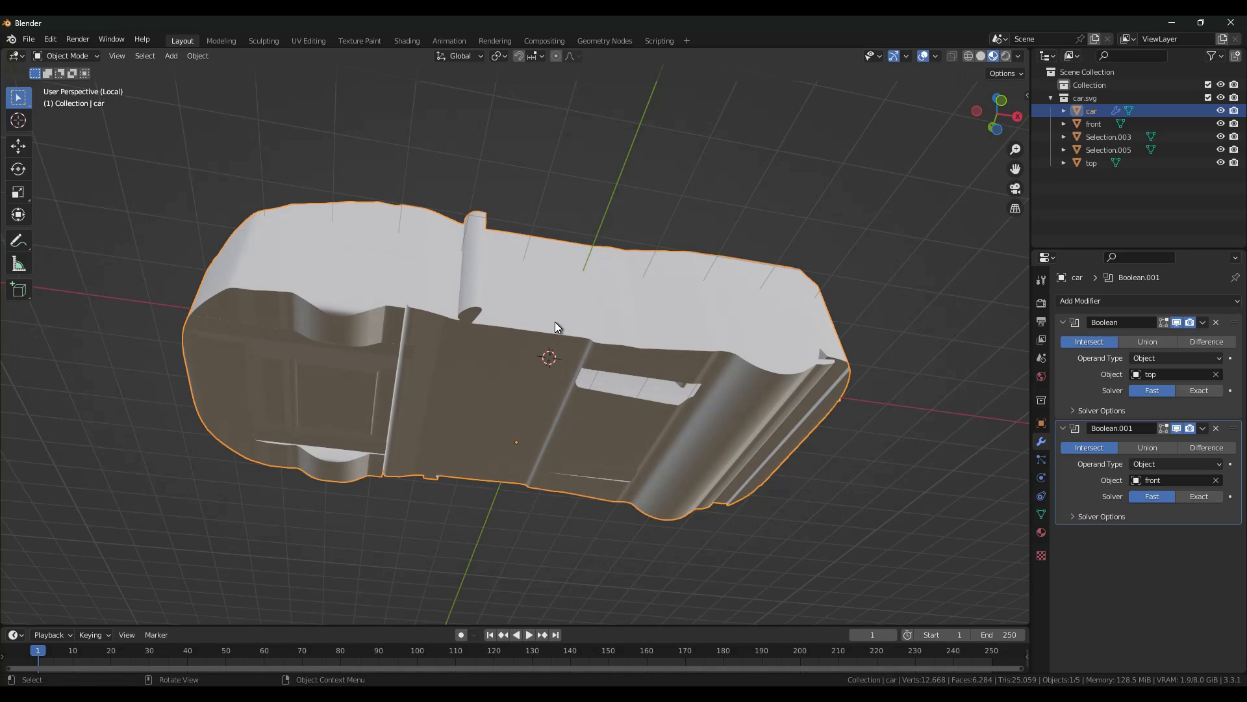
{"action": "key", "text": "g"}
{"action": "key", "text": "z"}
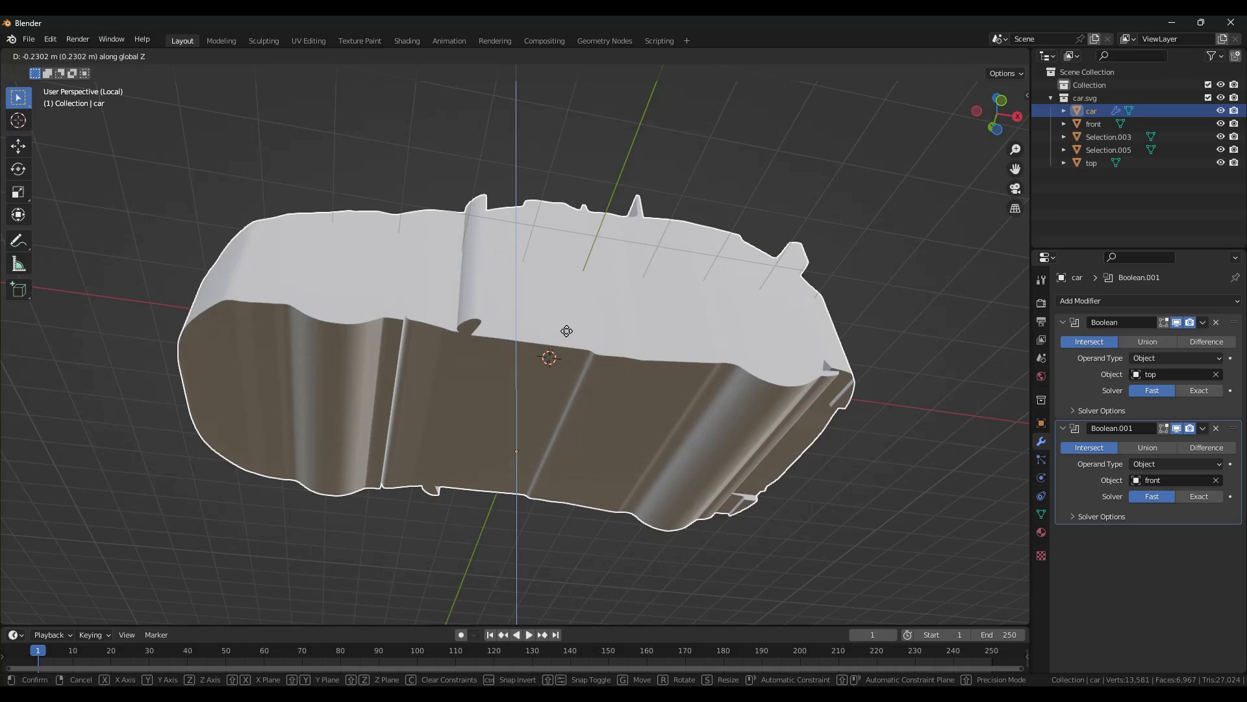
{"action": "left_click", "coordinate": [567, 331]}
{"action": "middle_click_drag", "start_coordinate": [566, 331], "coordinate": [520, 328]}
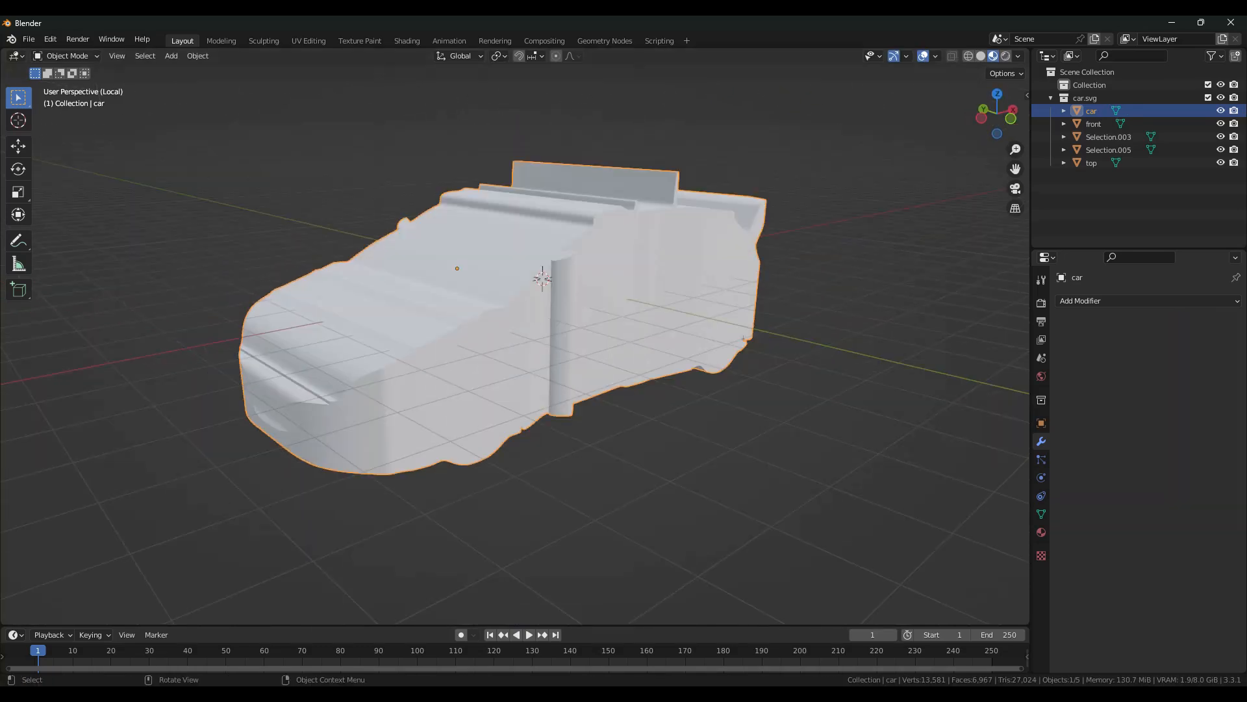
- Switch the viewport to solid shading with MatCap lighting and choose the red MatCap for viewing the car
{"action": "middle_click_drag", "start_coordinate": [193, 349], "coordinate": [510, 273]}
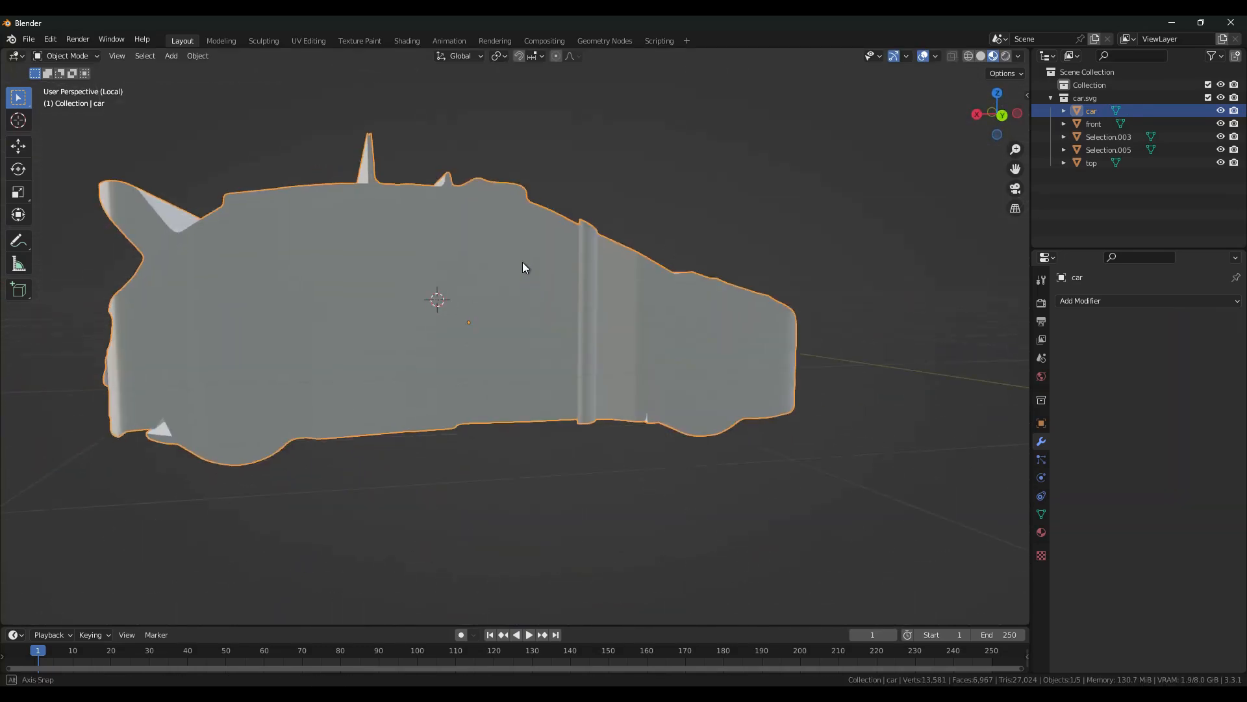
{"action": "left_click", "coordinate": [1018, 56]}
{"action": "left_click", "coordinate": [1015, 159]}
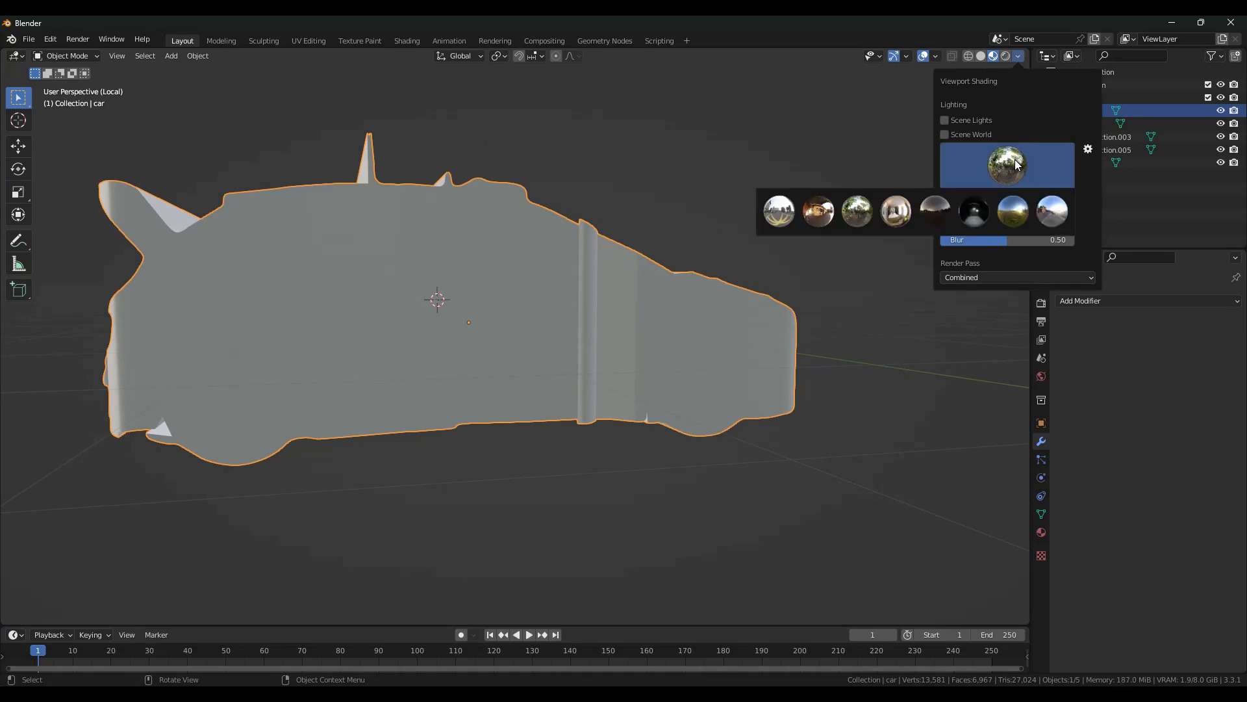
{"action": "left_click", "coordinate": [981, 57]}
{"action": "left_click", "coordinate": [1016, 57]}
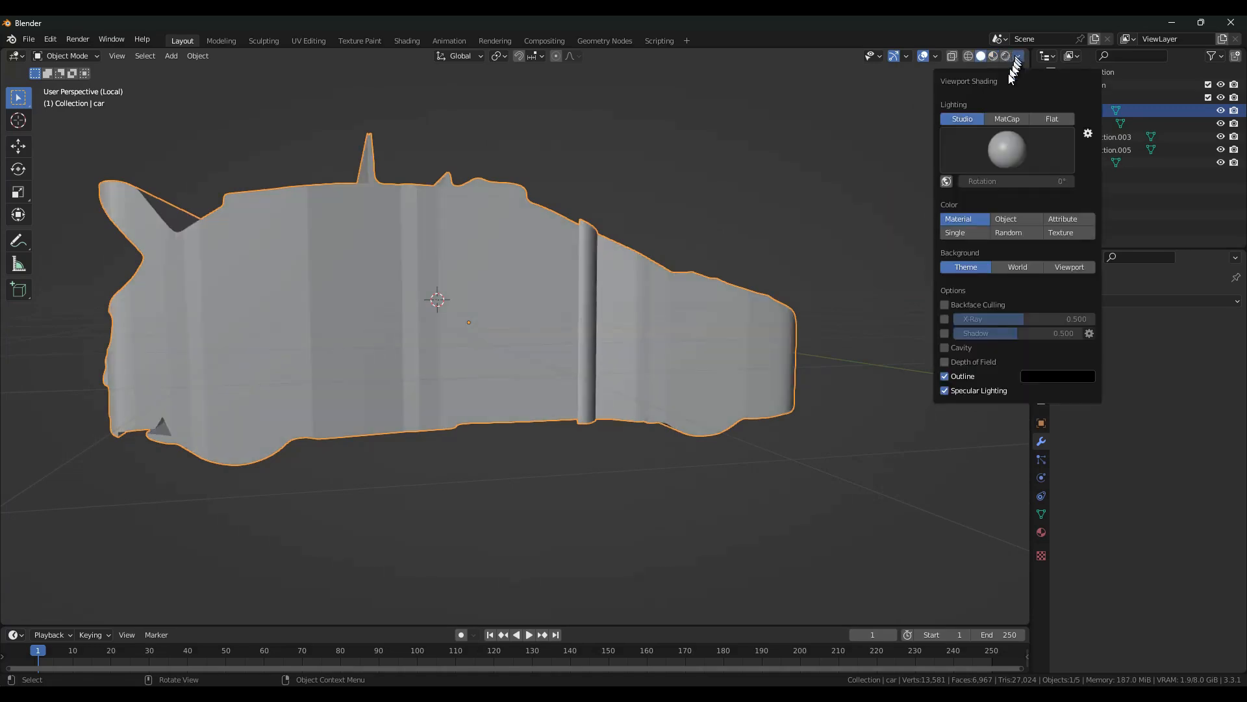
{"action": "left_click", "coordinate": [1007, 124]}
{"action": "left_click", "coordinate": [1011, 147]}
{"action": "left_click", "coordinate": [1014, 236]}
{"action": "middle_click_drag", "start_coordinate": [770, 306], "coordinate": [362, 245]}
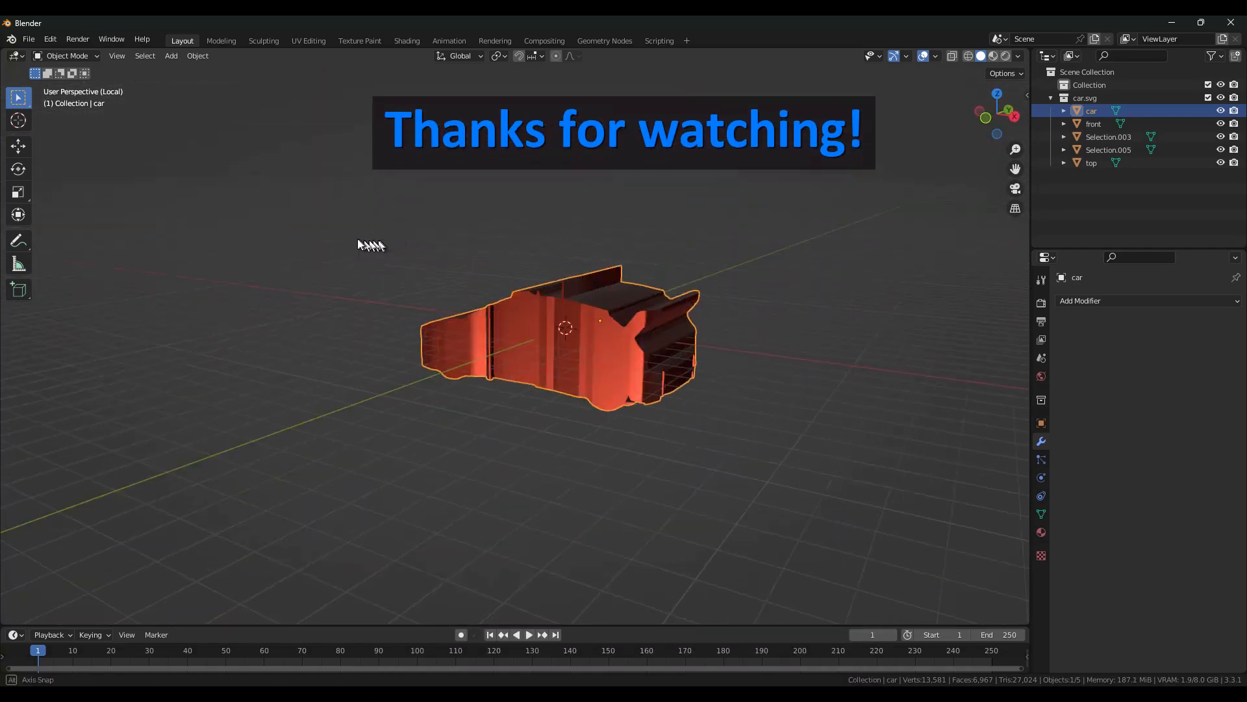